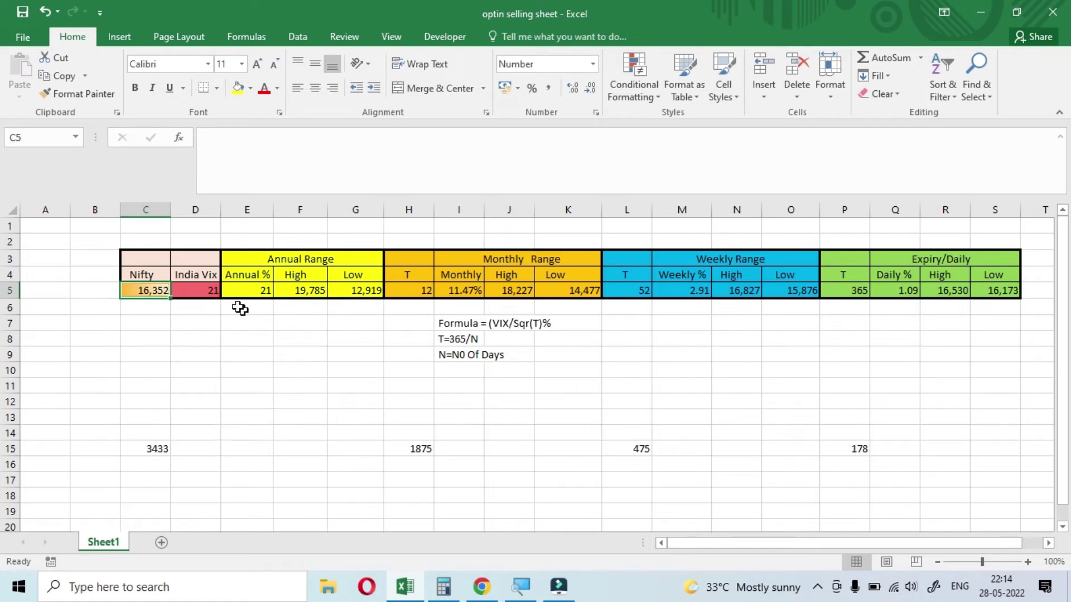
Examine how the annual high in F5 relates to the Nifty value, the annual percentage and the amount in C15
click(211, 307)
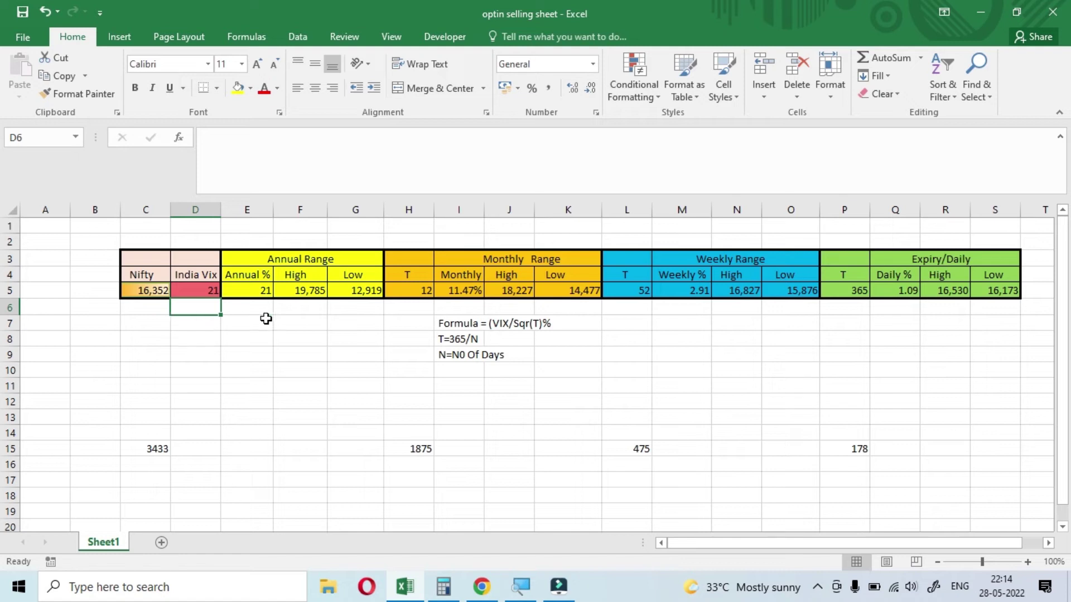
click(263, 291)
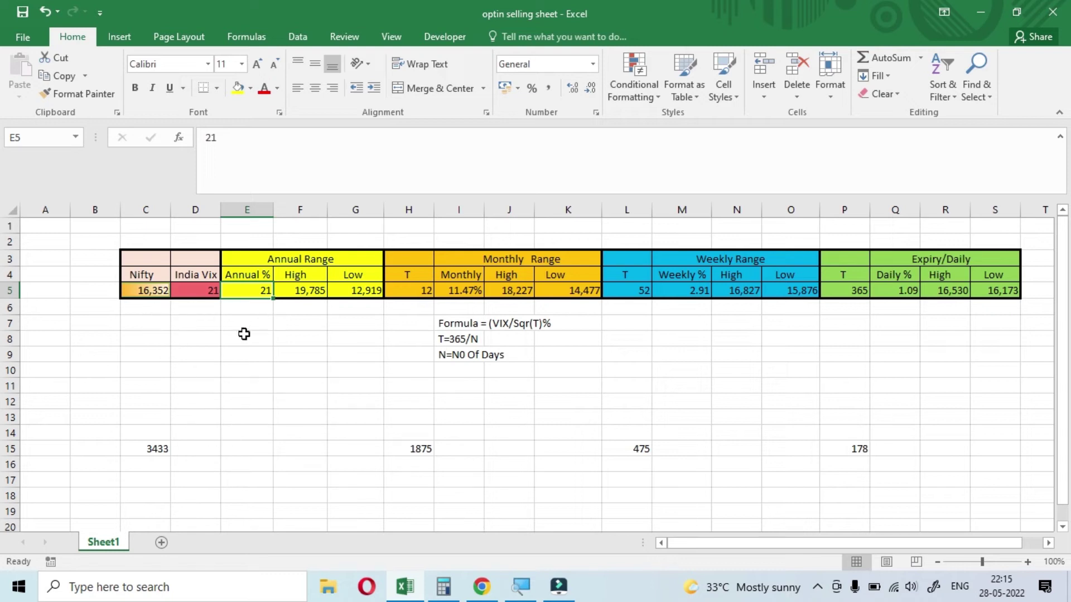
click(159, 453)
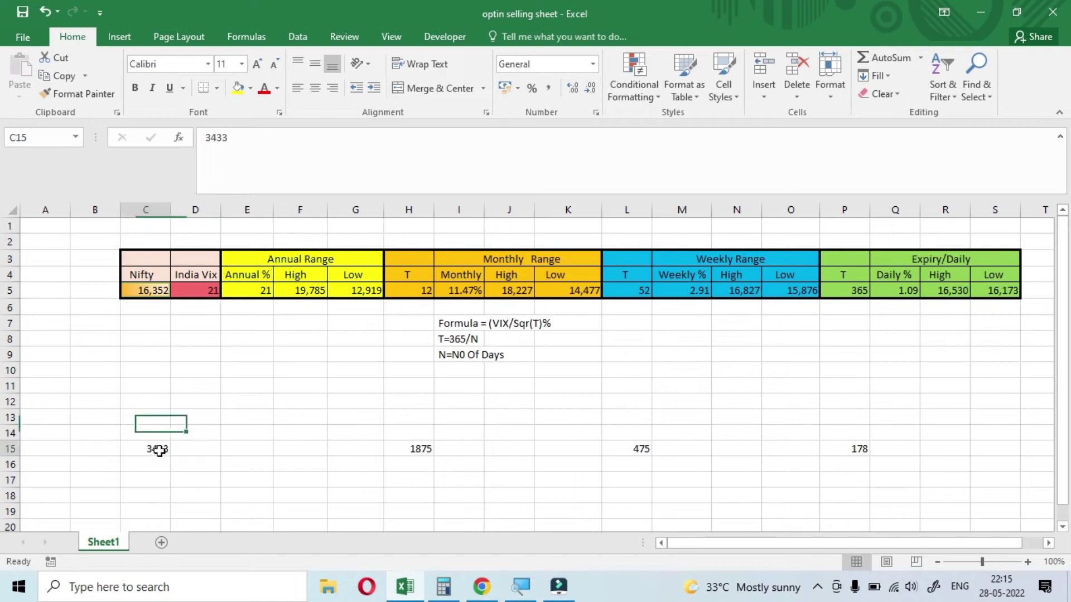
click(310, 288)
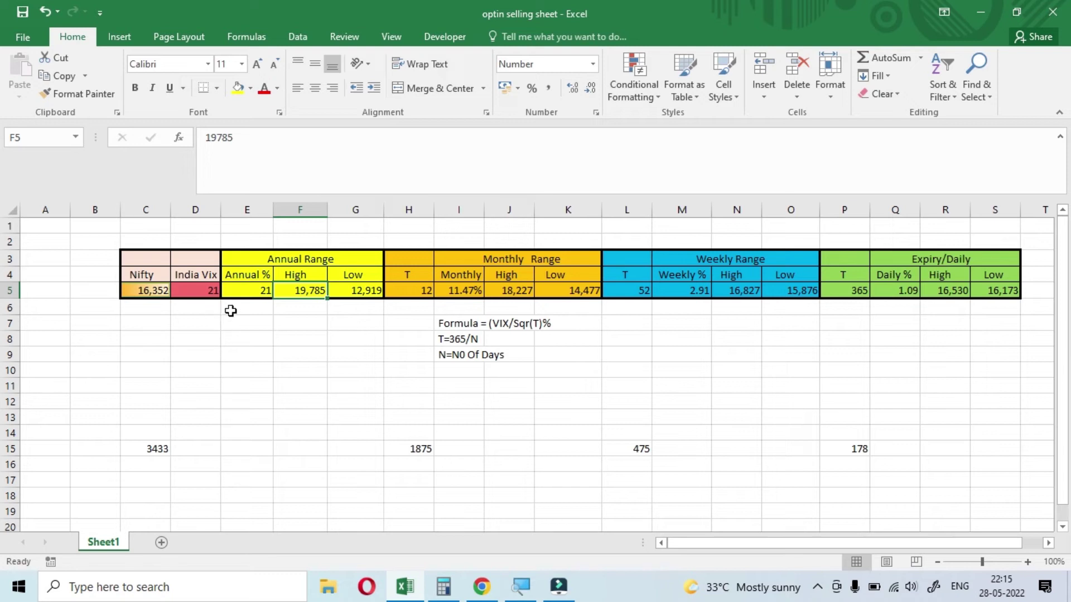
click(166, 447)
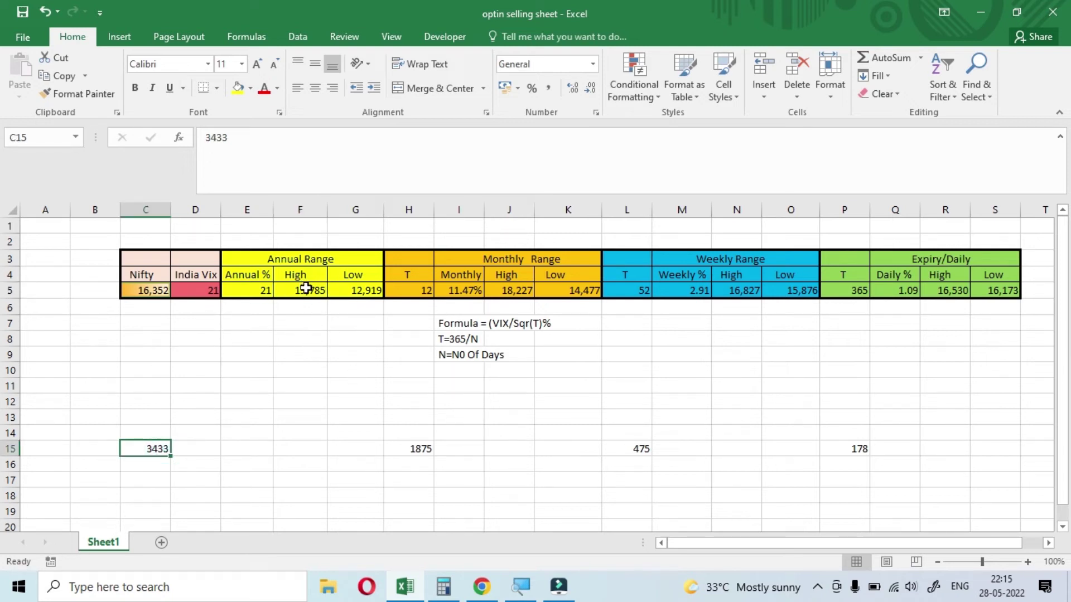
click(310, 287)
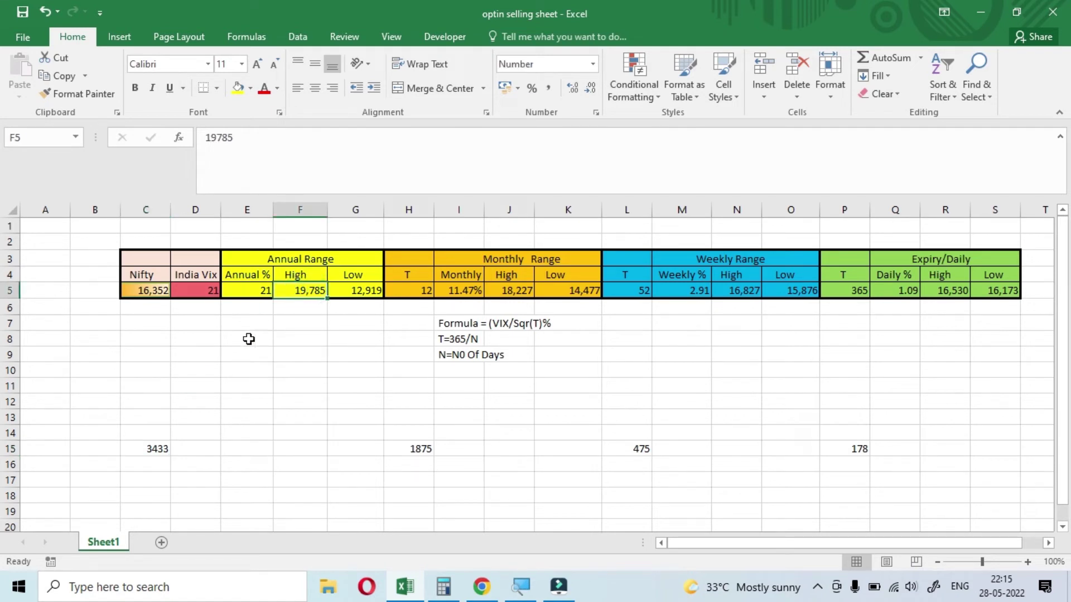
click(159, 289)
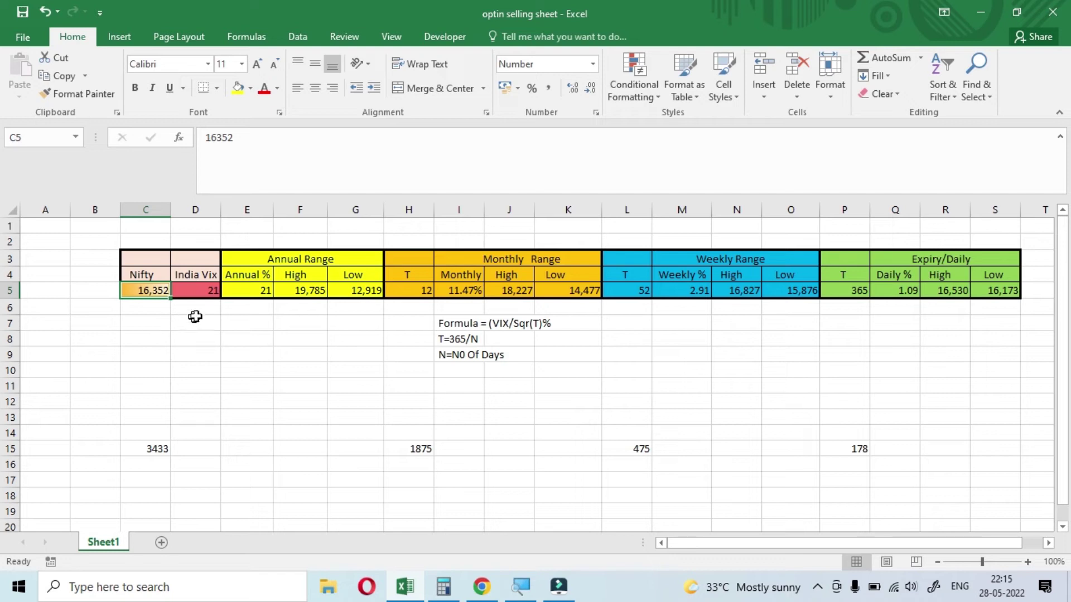
click(254, 292)
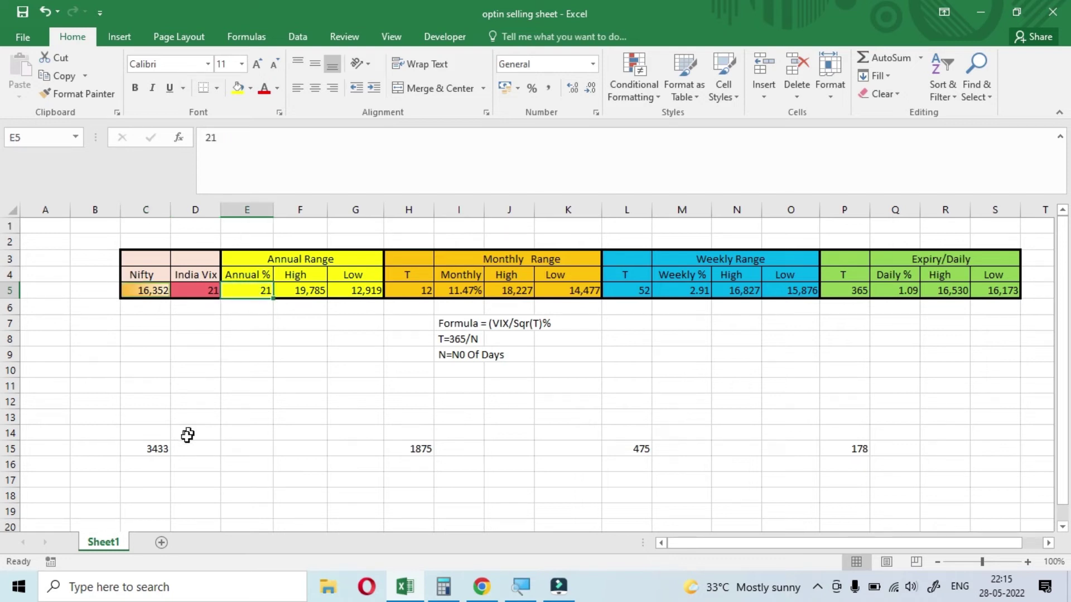
click(152, 446)
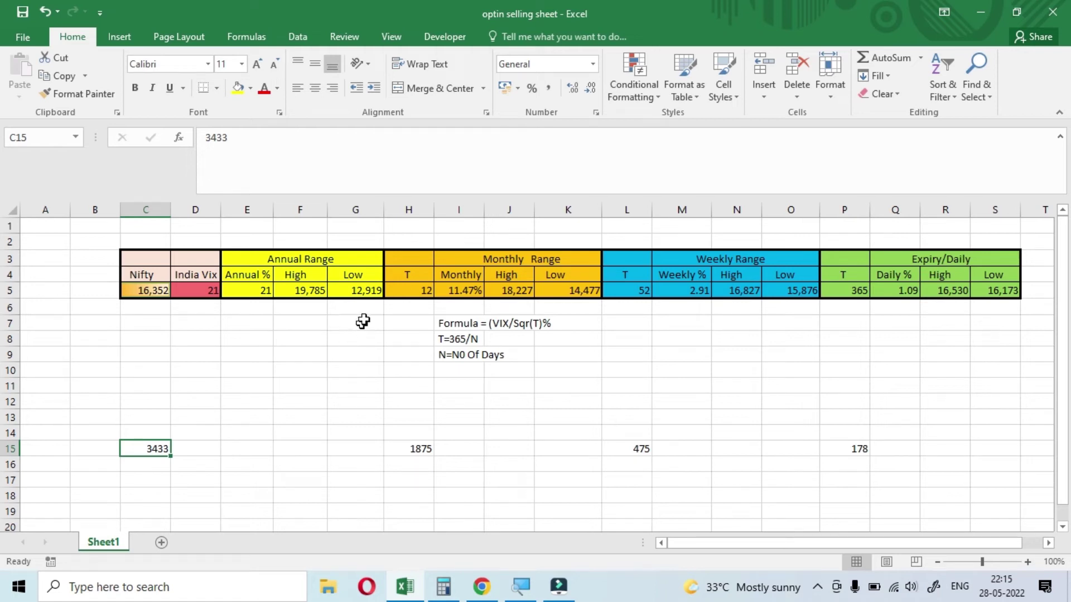
Examine the annual range by comparing the low in G5 with the high in F5
click(356, 290)
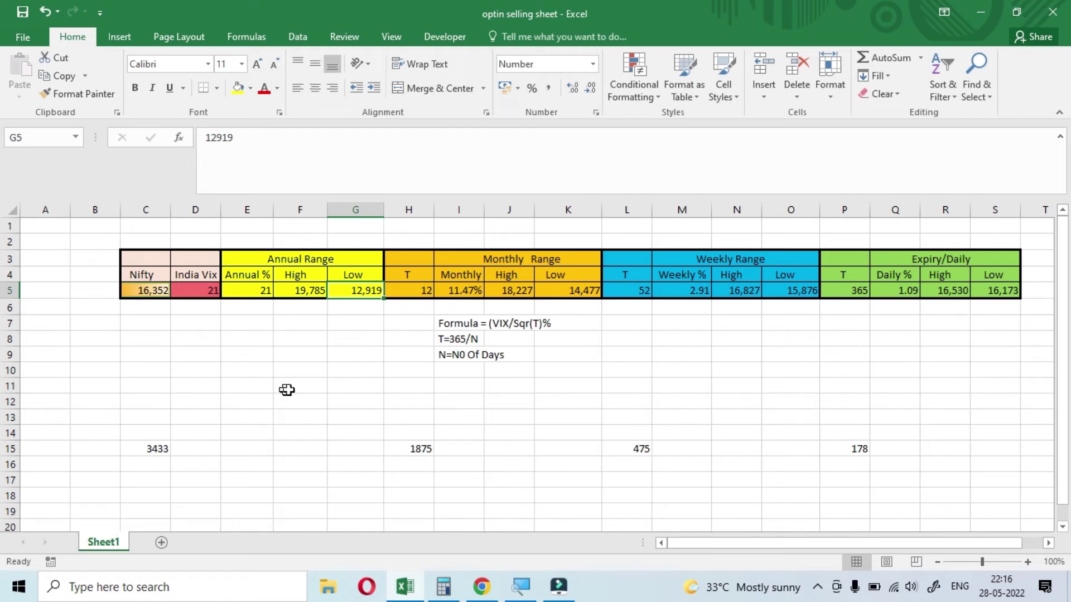
click(308, 308)
click(358, 291)
click(304, 289)
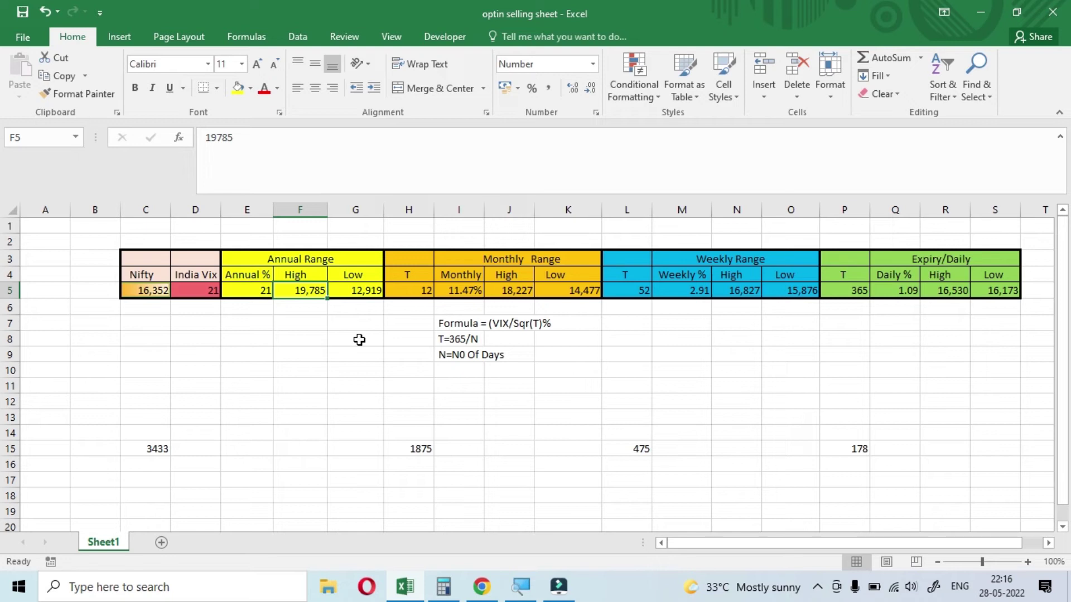
click(318, 315)
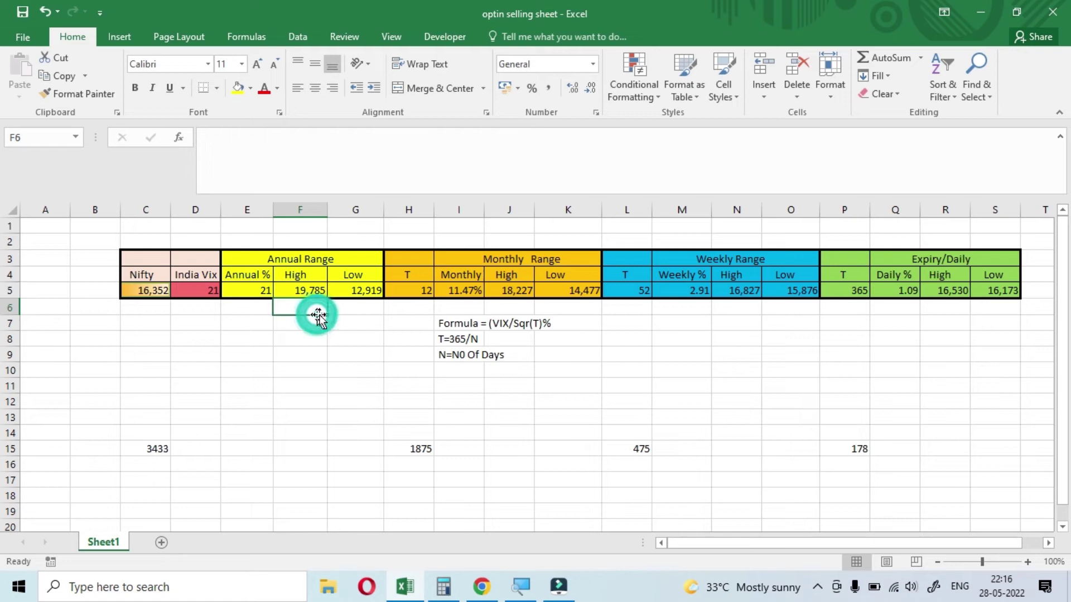
click(367, 314)
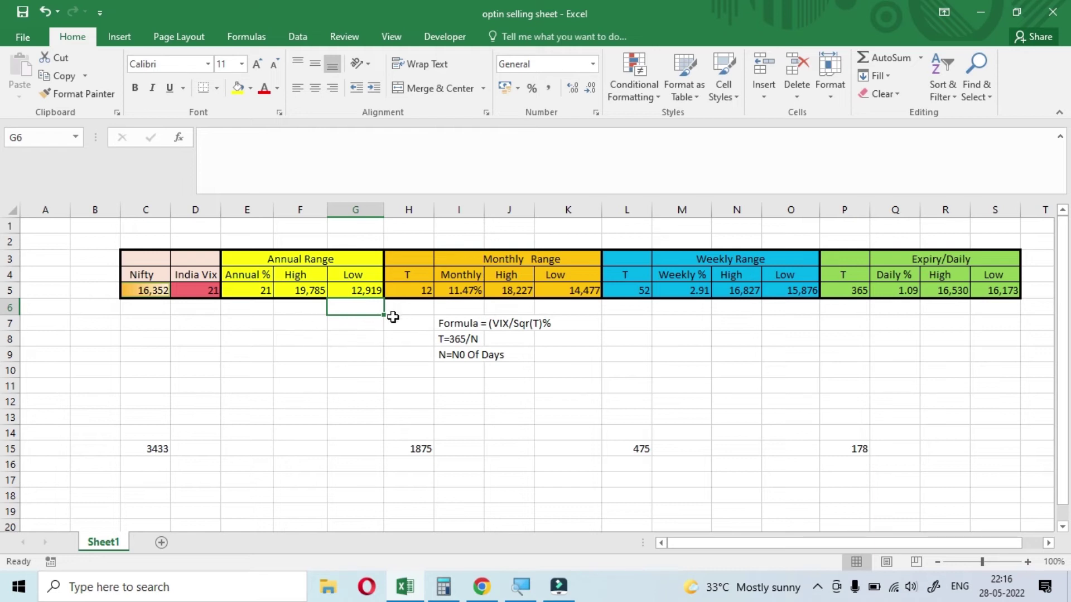
Examine the monthly T value in H5 against the notes defining T and N below the table
click(413, 295)
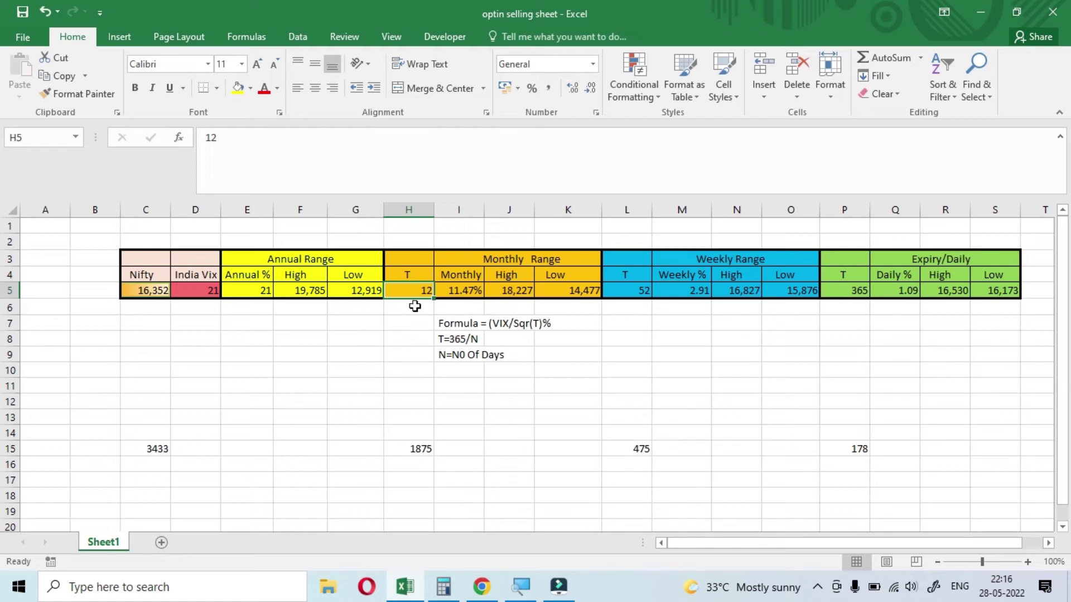
click(465, 337)
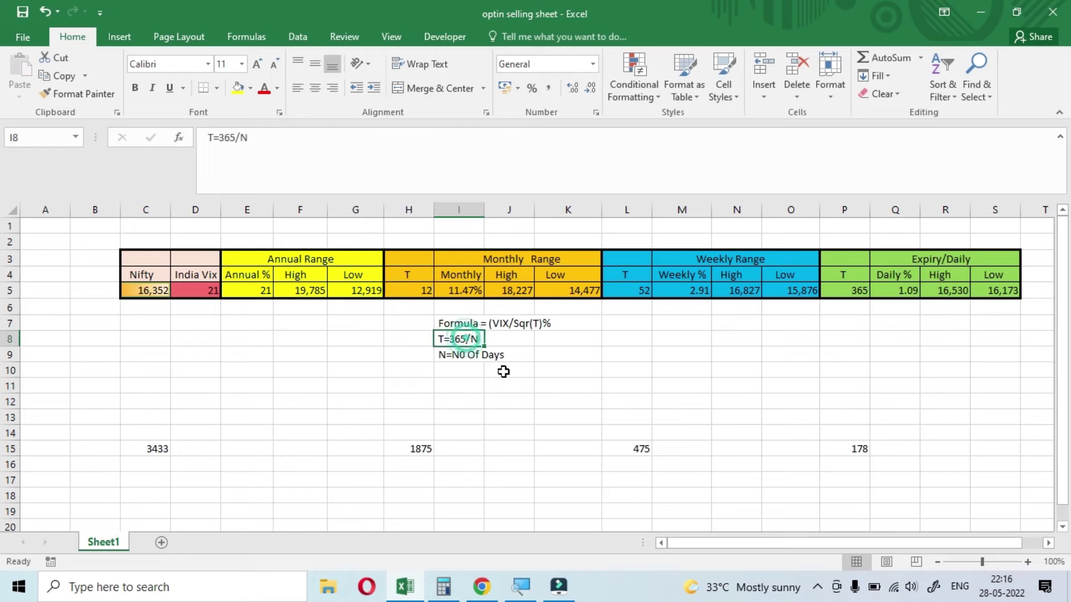
click(475, 358)
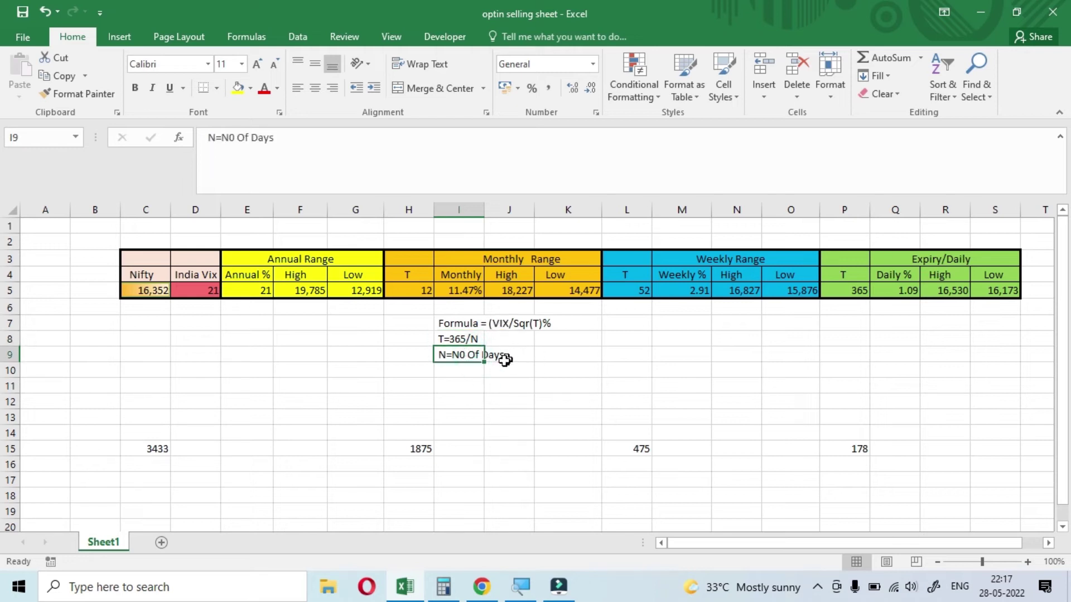
click(548, 264)
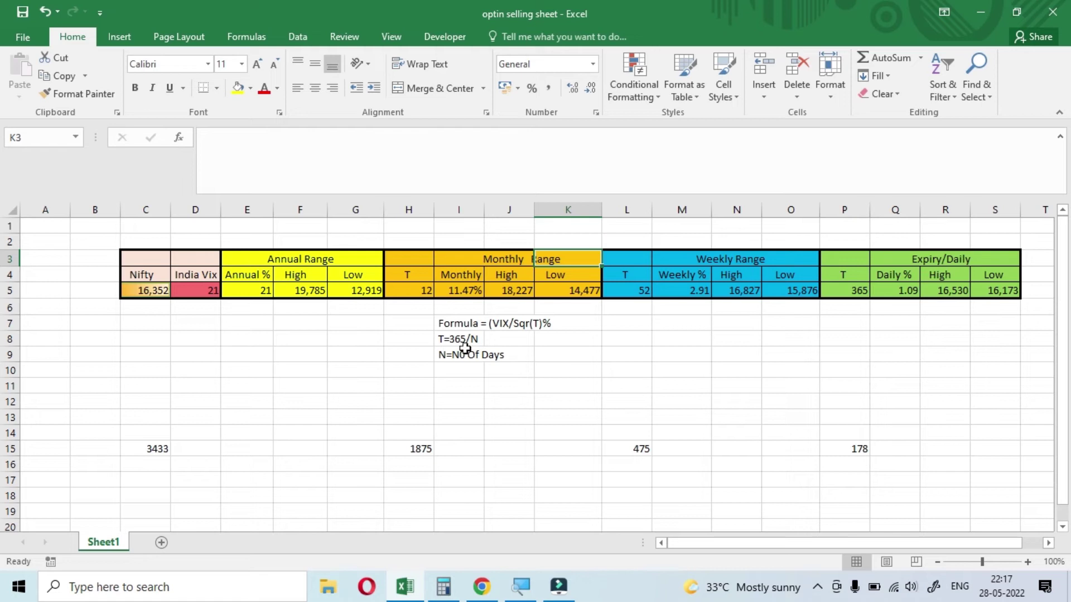
click(505, 356)
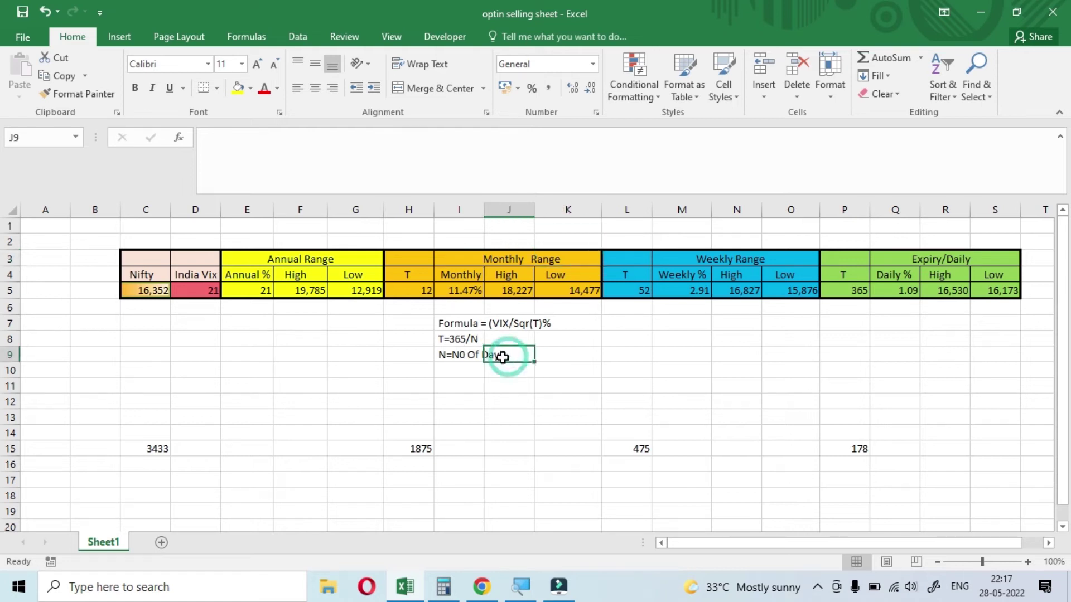
click(417, 296)
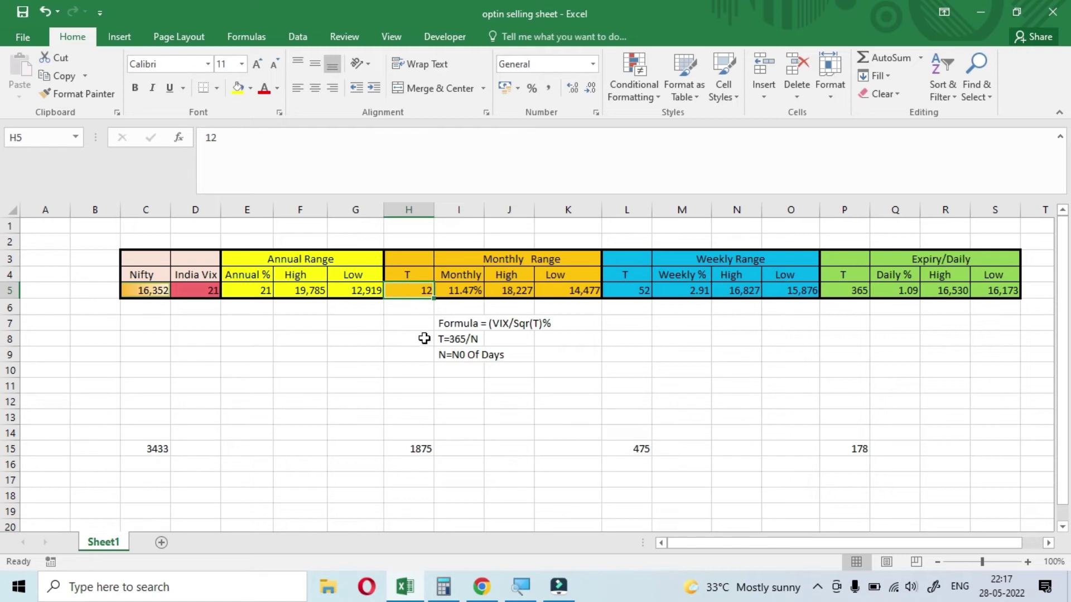
Examine the monthly percentage in I5 against the formula note in row 7, the India Vix value and the monthly T
click(466, 291)
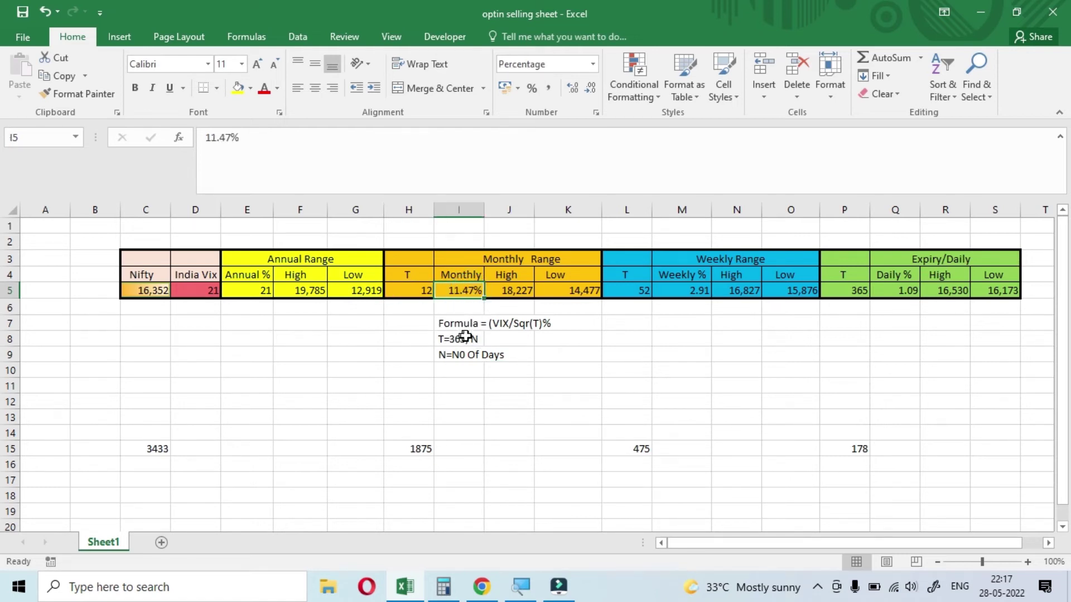
drag(451, 323, 505, 326)
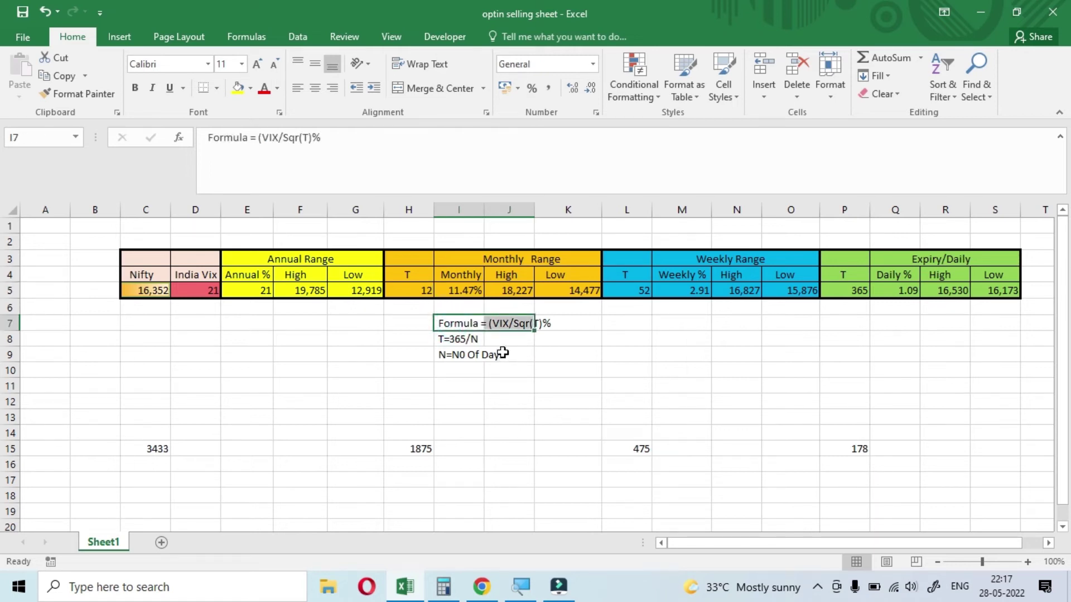
click(207, 294)
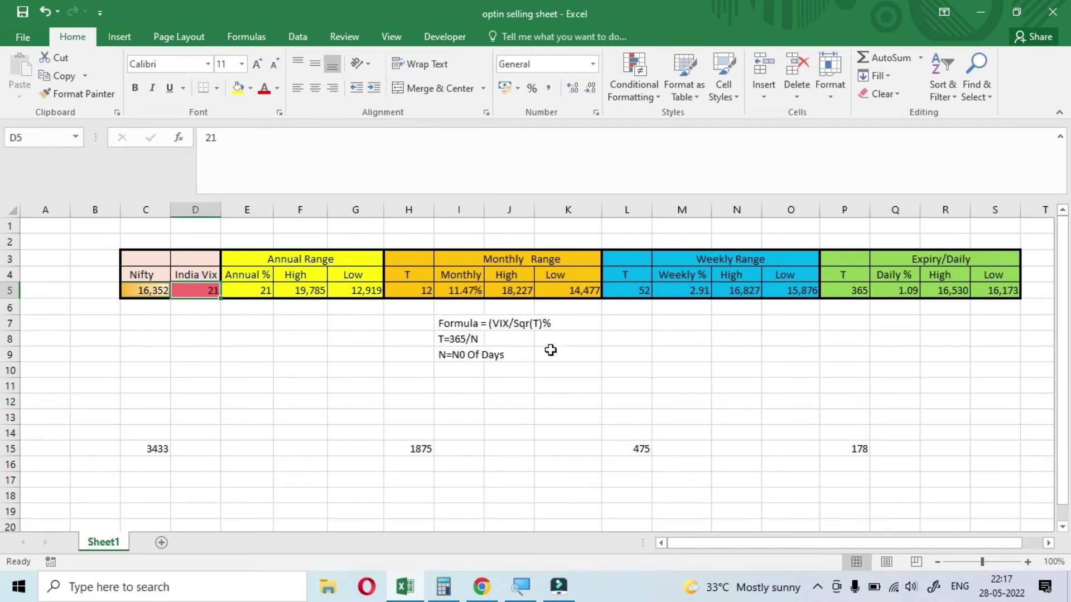
click(427, 292)
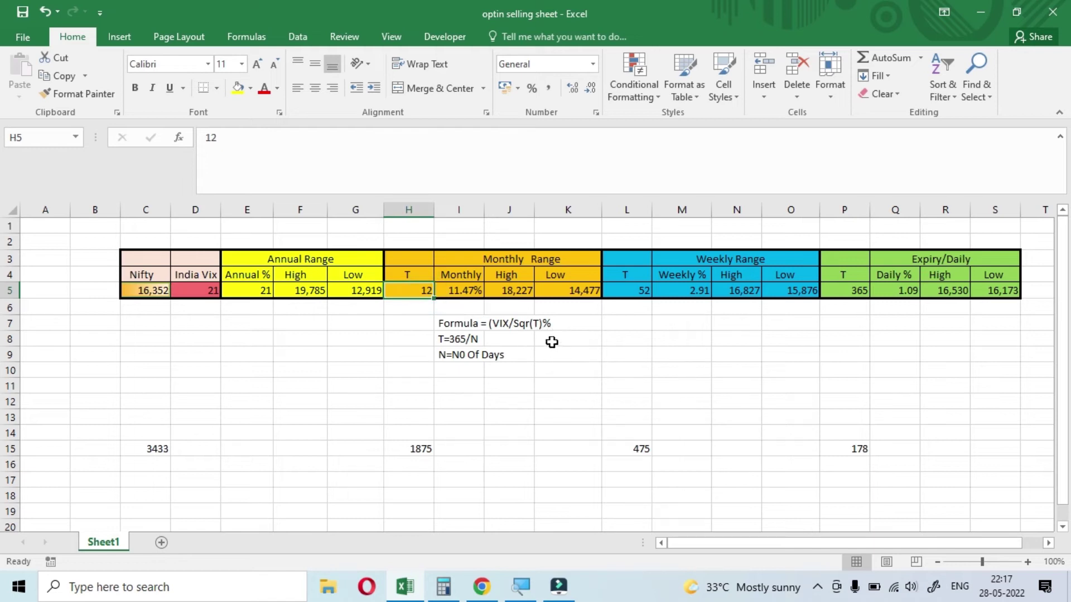
Switch to Calculator, compute the square root of 12, and return to the Excel sheet
click(443, 587)
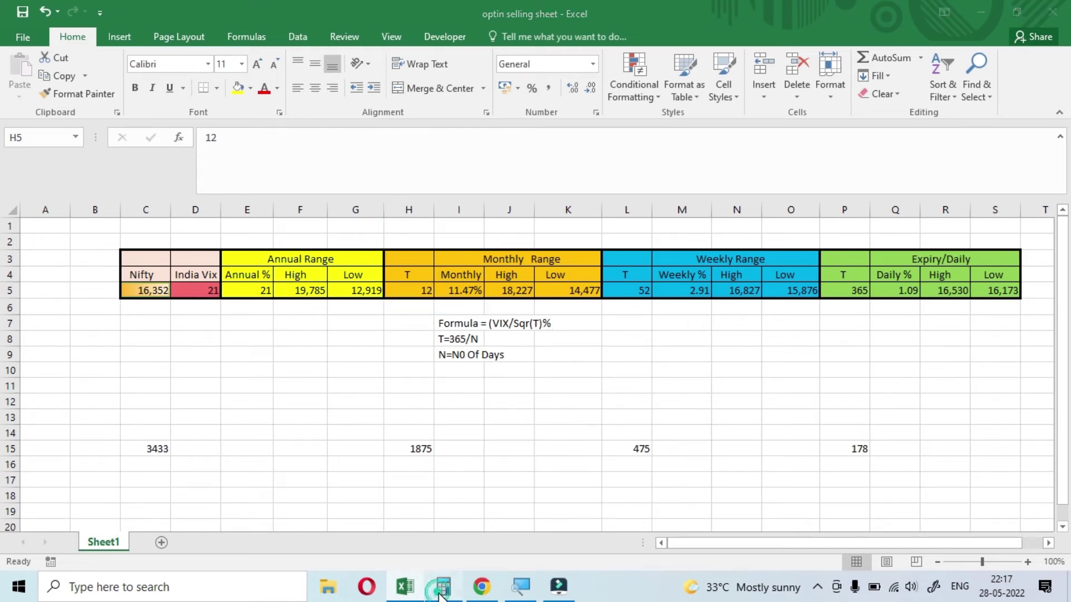
click(463, 301)
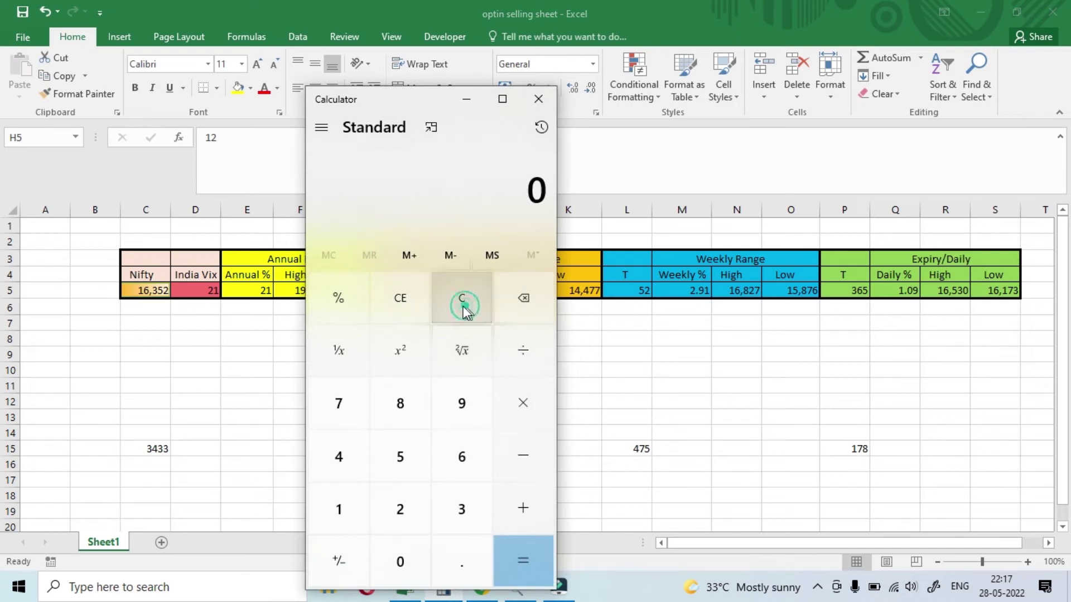
click(347, 507)
click(380, 507)
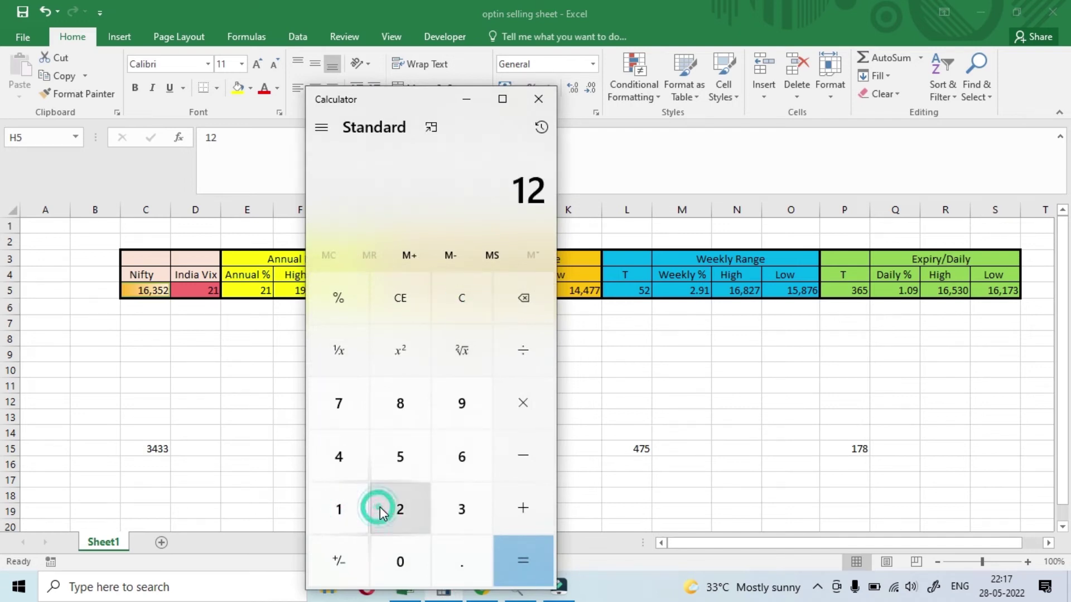
click(469, 357)
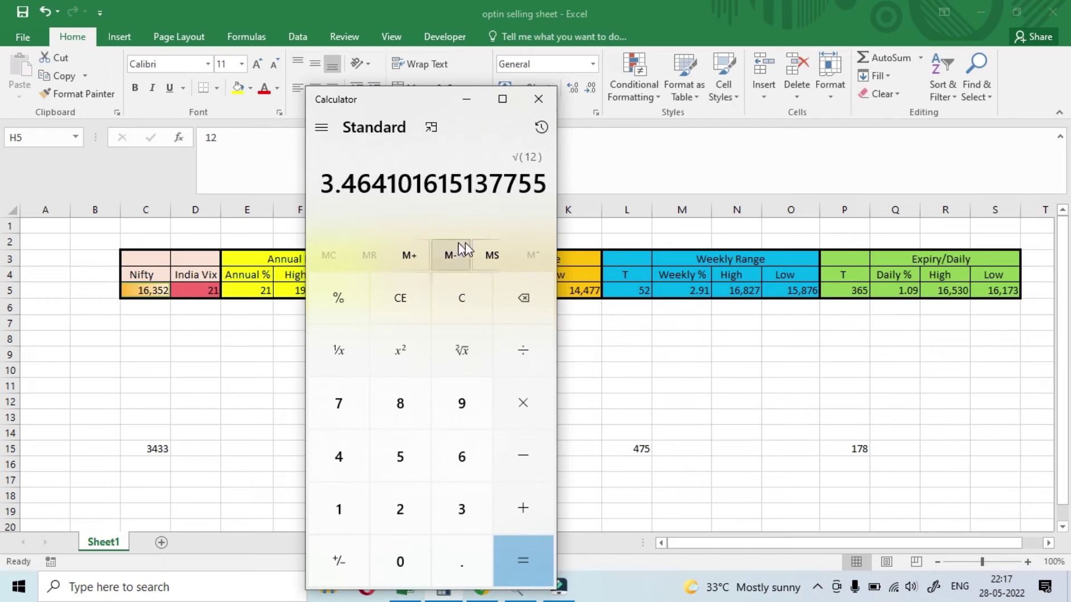
click(469, 100)
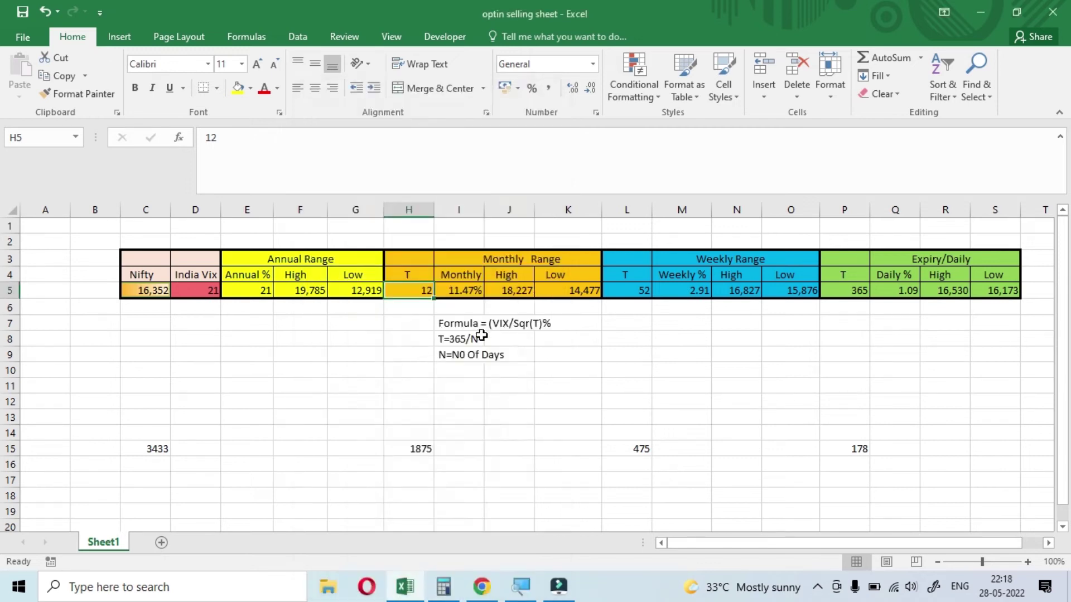
Review the VIX/Sqr(T) formula note alongside the square root held in Calculator
click(470, 323)
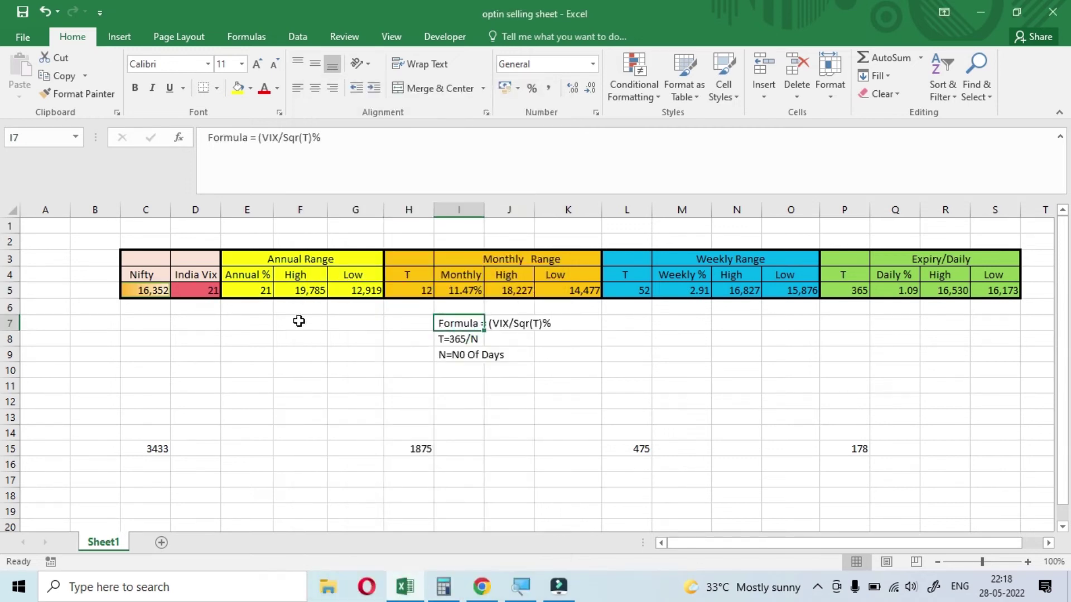
click(518, 326)
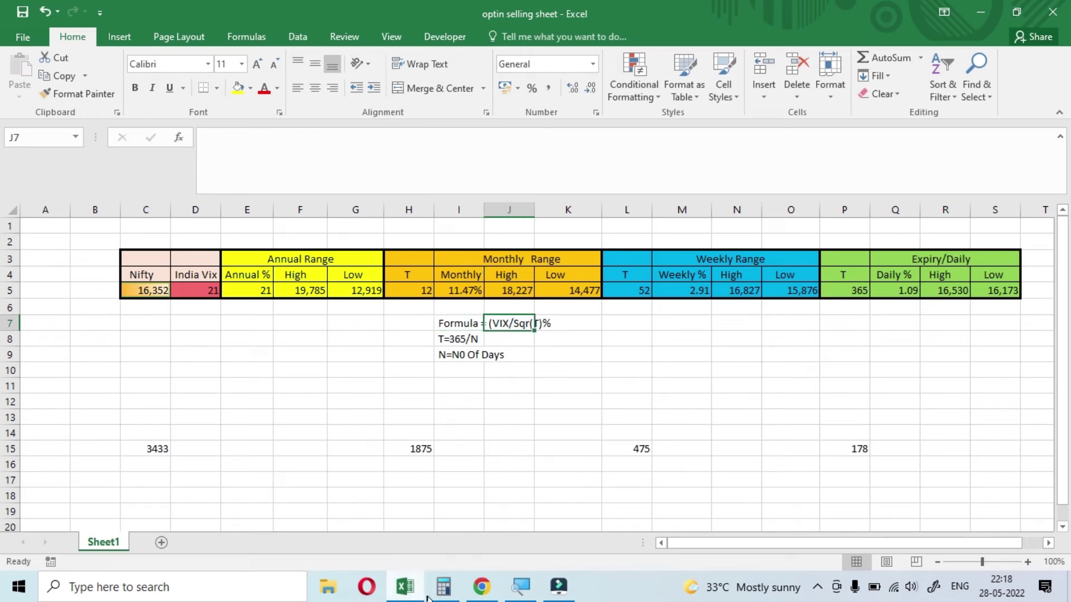
click(444, 586)
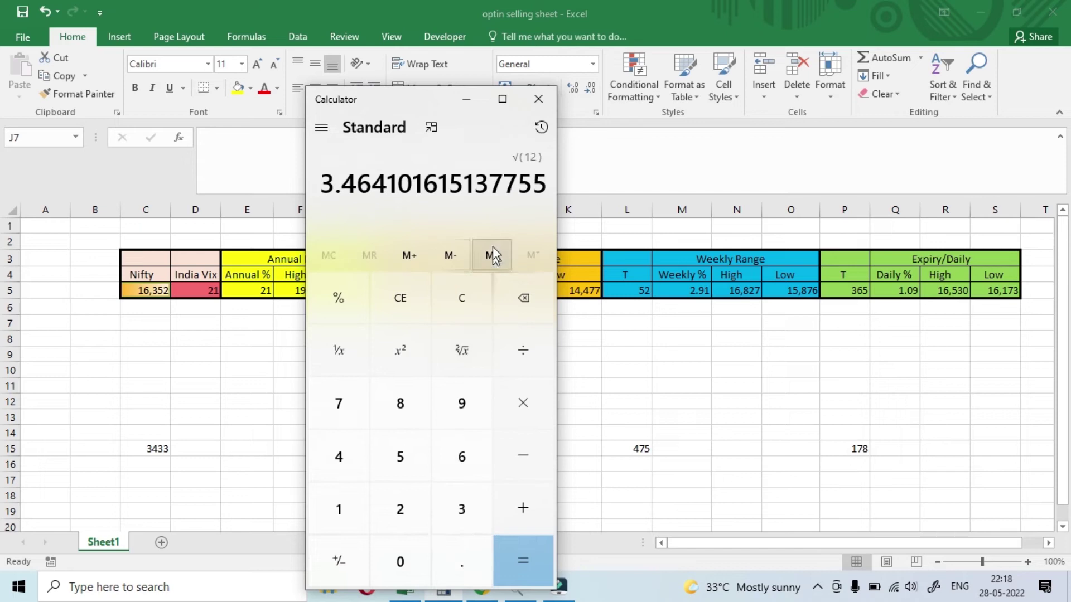
click(466, 99)
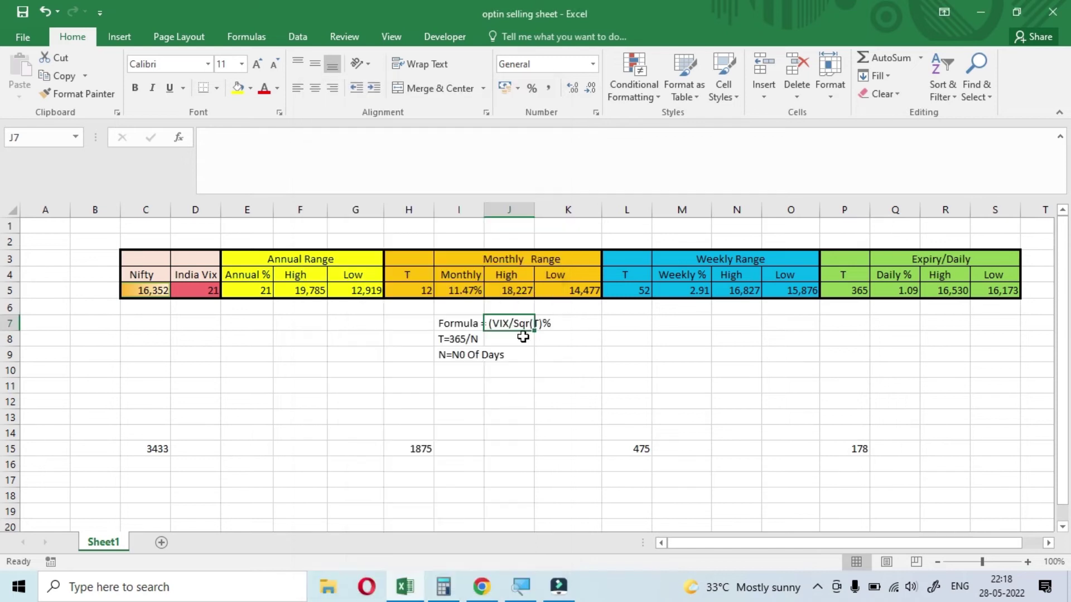
Examine the monthly percentage in I5 together with the Nifty value in C5
click(468, 292)
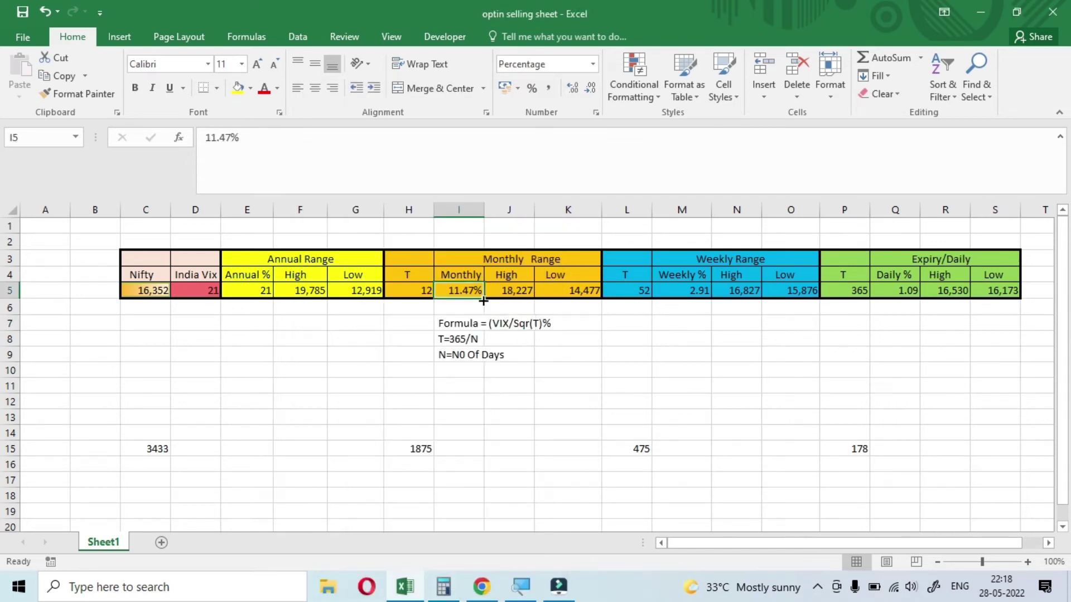
click(149, 290)
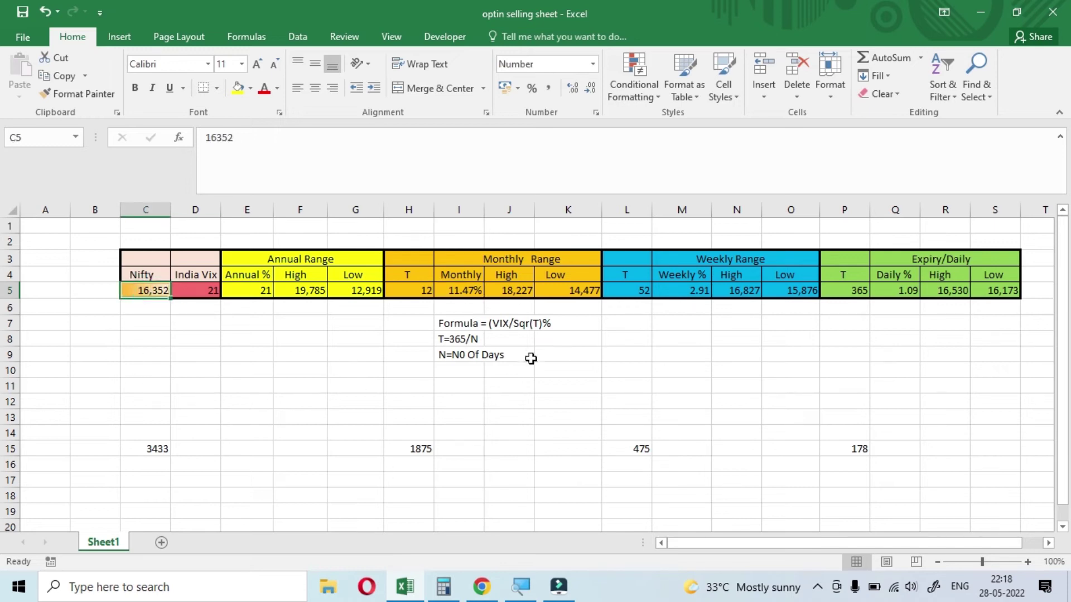
click(466, 292)
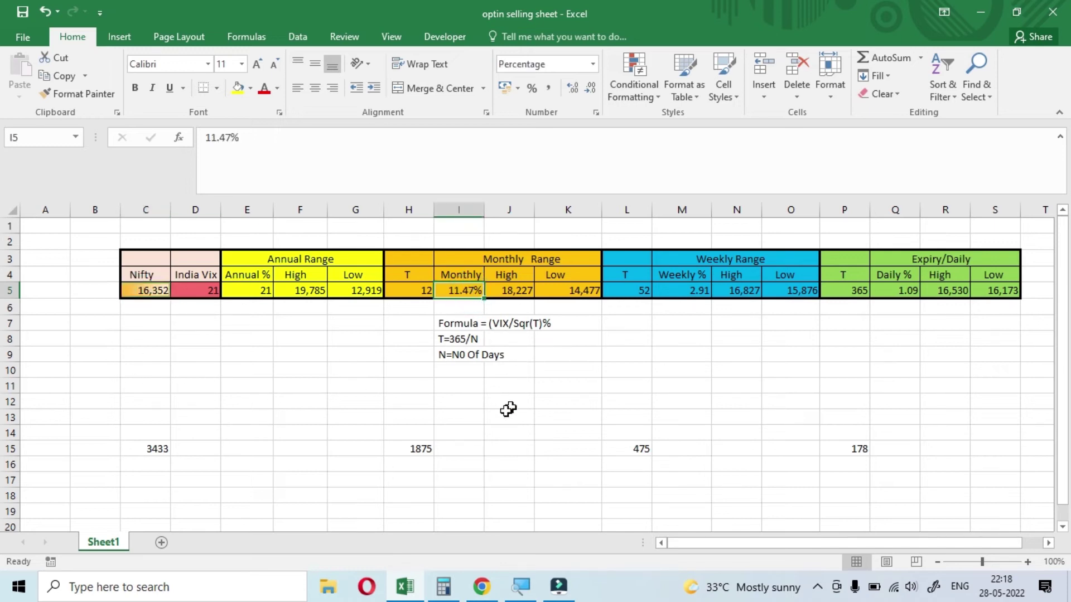
Compare the monthly point move in H15 with the monthly High in J5 and Low in K5
click(425, 449)
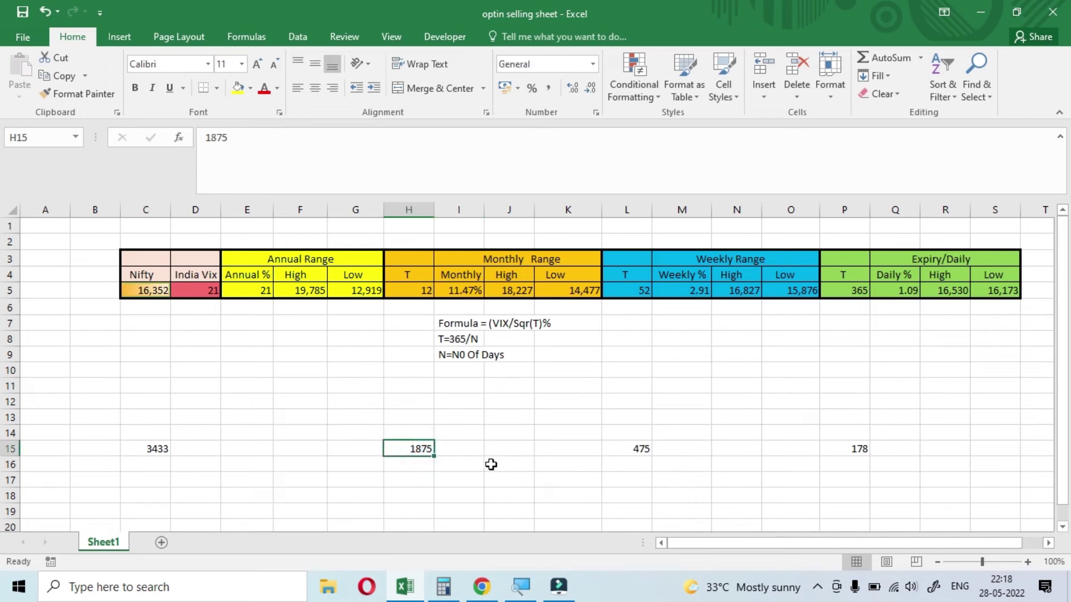
click(518, 293)
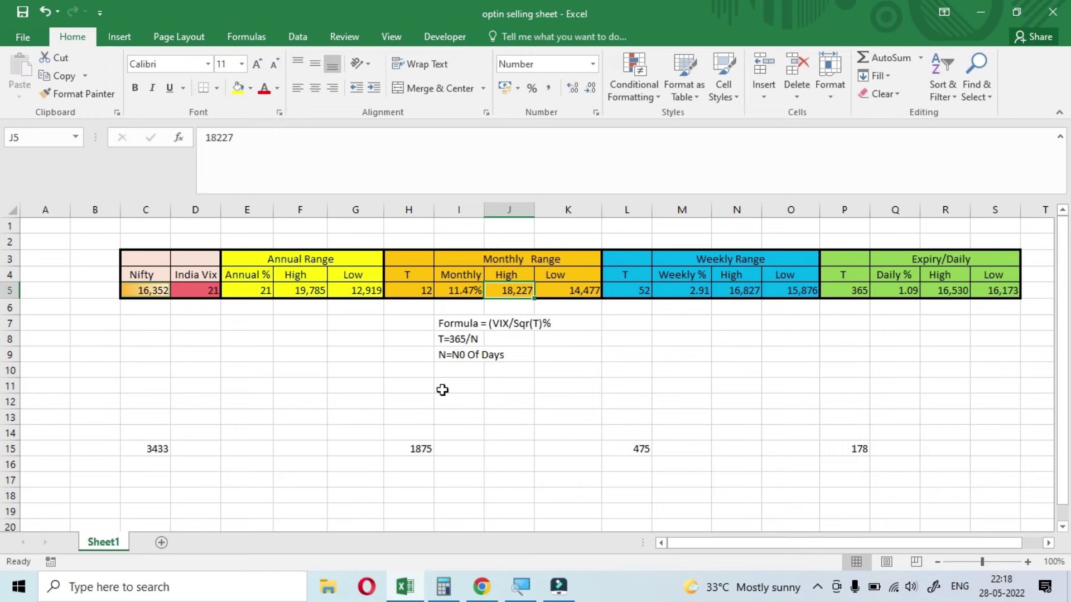
click(414, 452)
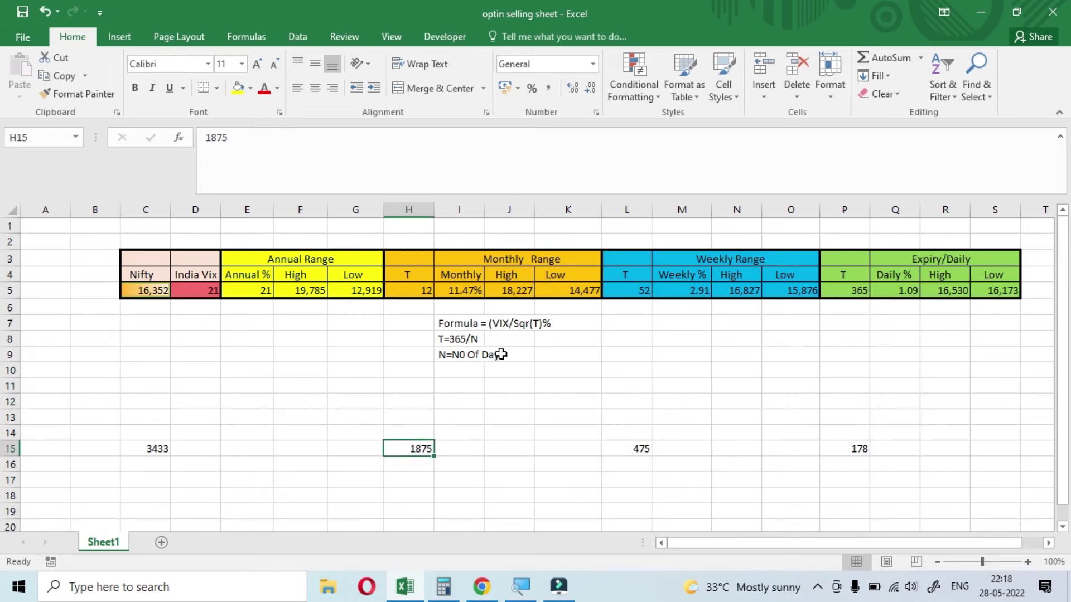
click(513, 293)
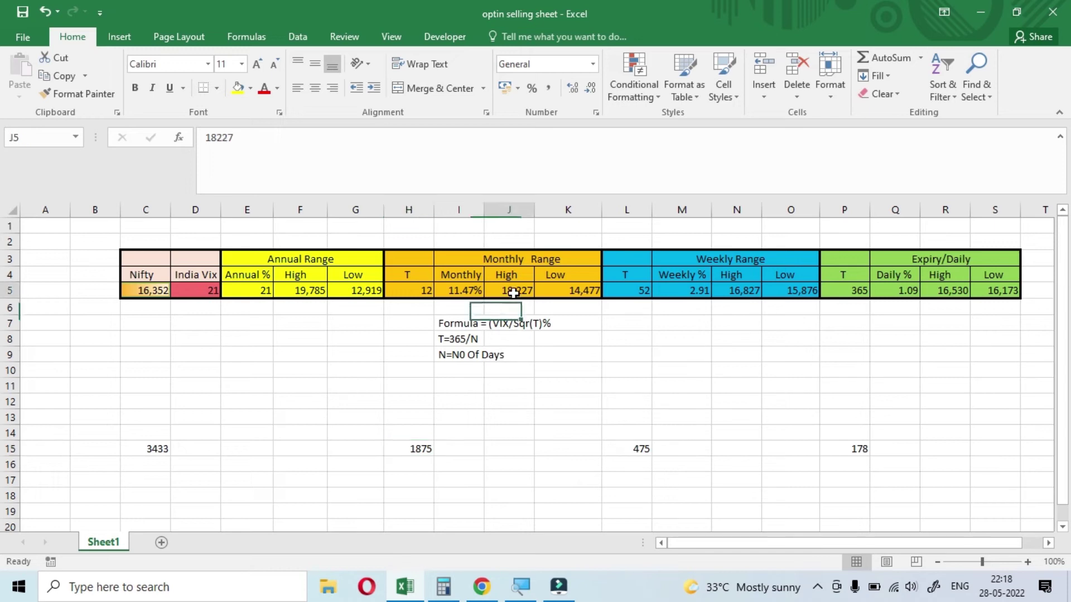
click(573, 291)
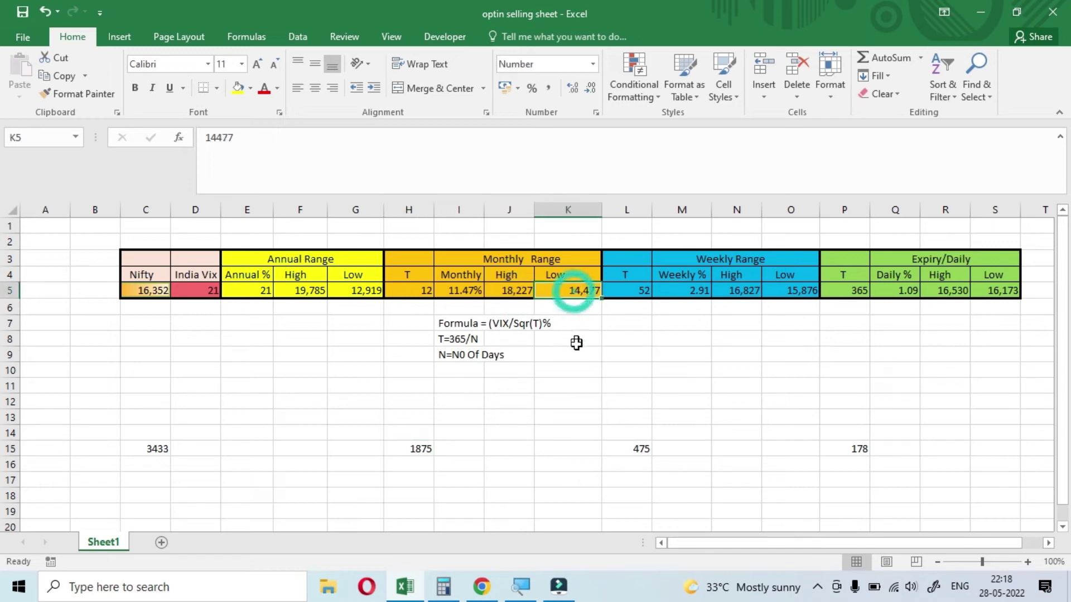
Review how the Nifty value in C5 and monthly percentage in I5 relate to H15 and the monthly Low
click(157, 291)
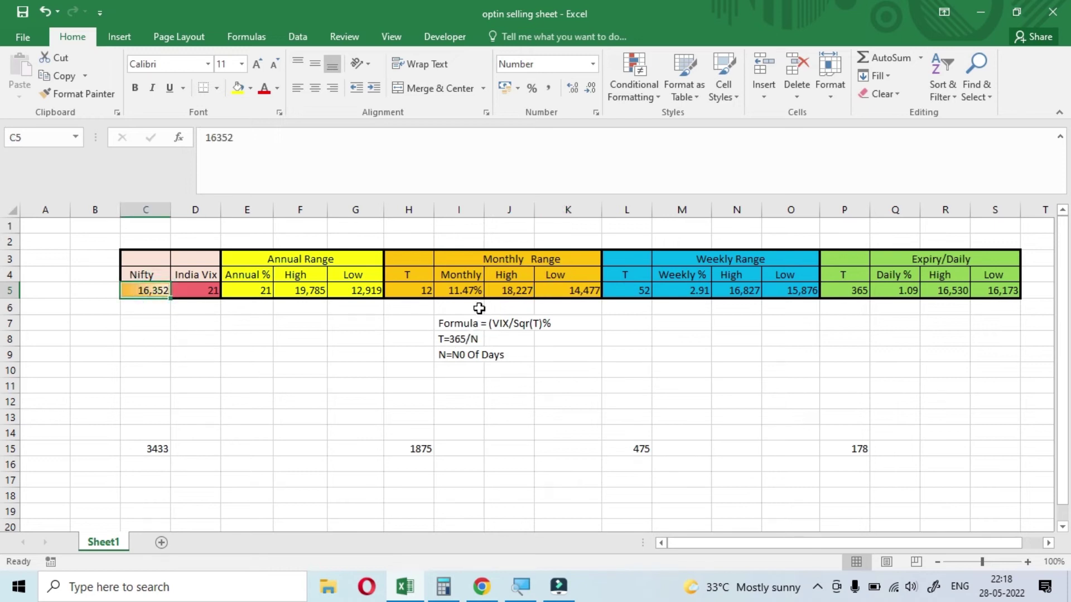
click(472, 293)
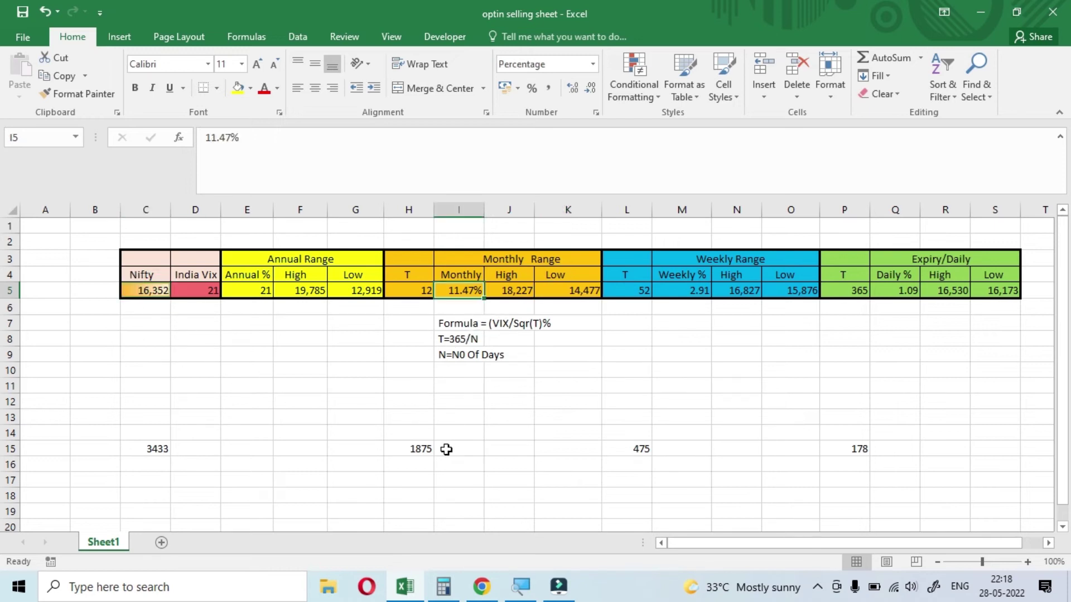
click(422, 449)
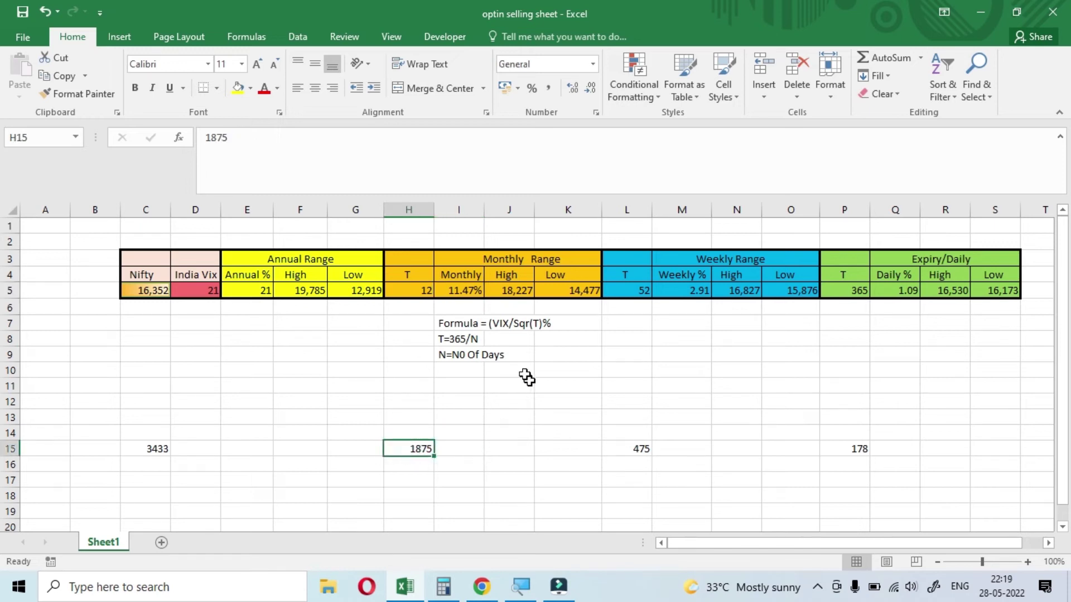
click(582, 290)
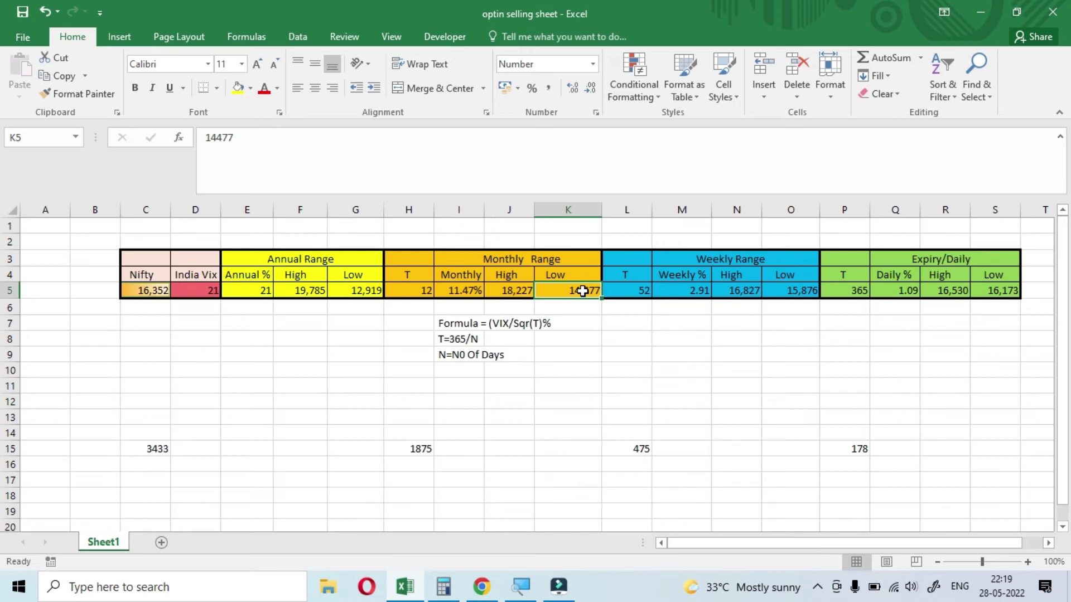
click(584, 371)
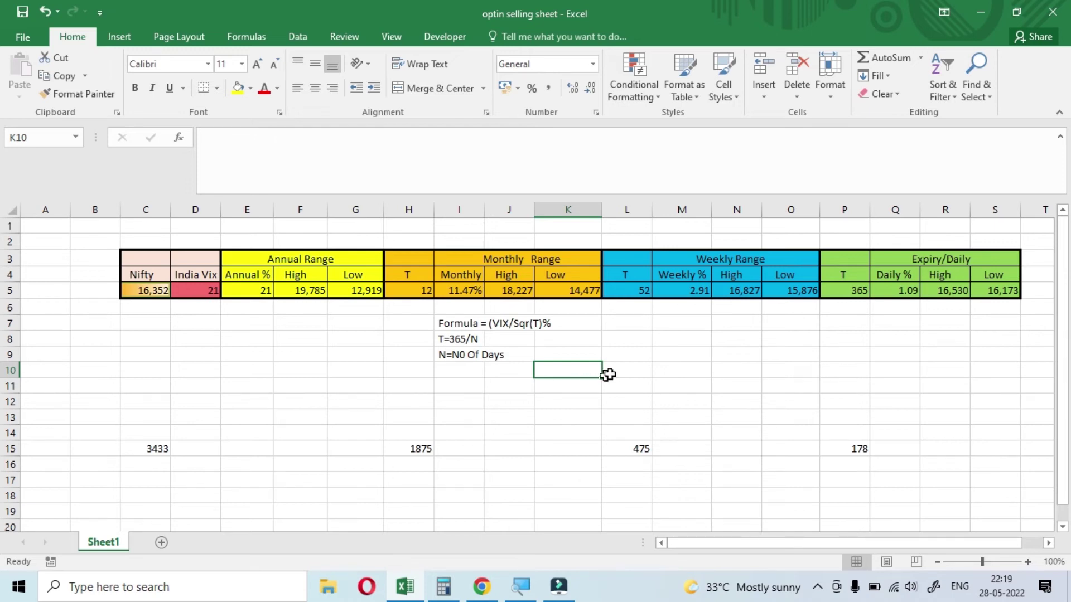
Examine the weekly T in L5 and Weekly % in M5 against the VIX/Sqr(T) formula note in row 7
click(643, 297)
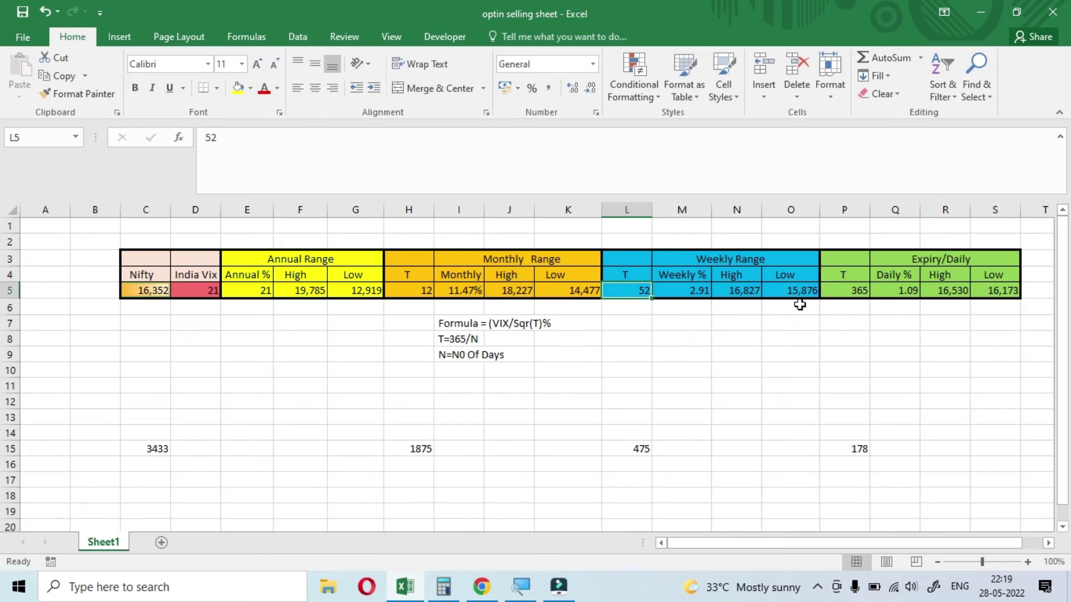
click(776, 256)
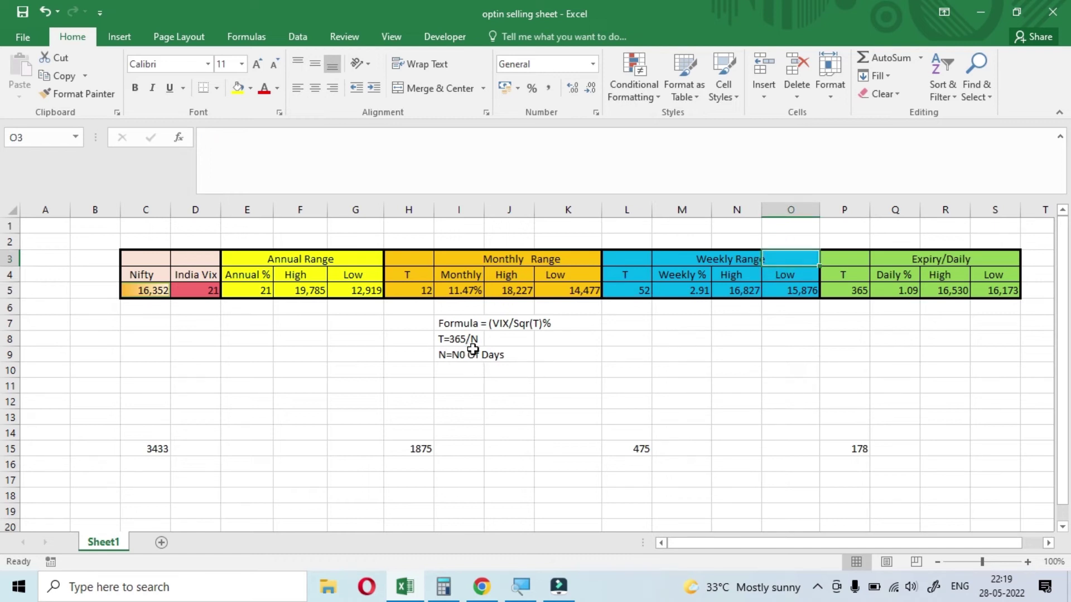
click(639, 292)
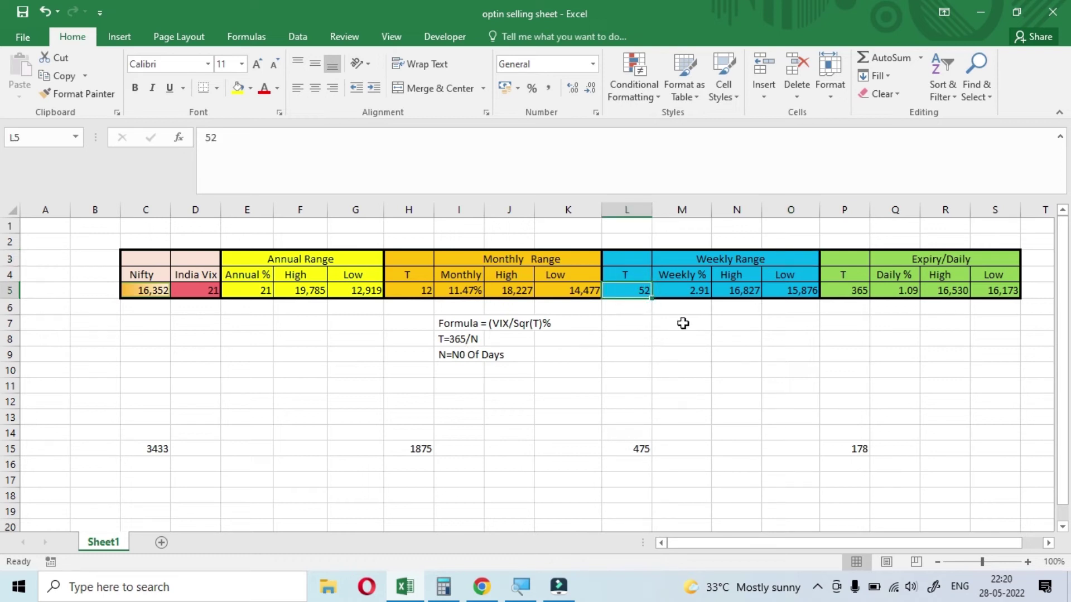
click(693, 292)
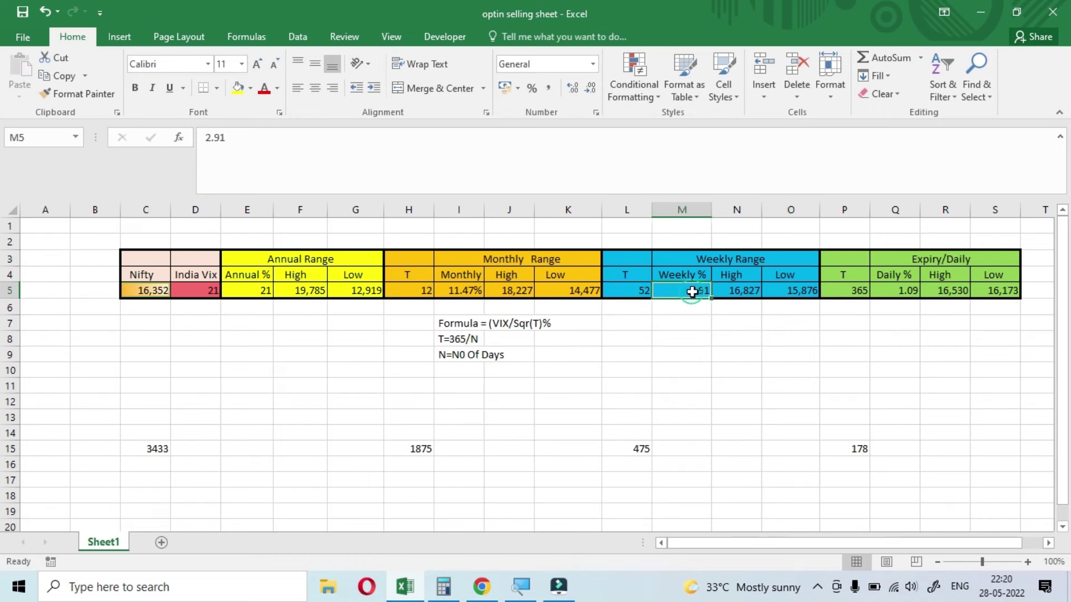
click(470, 325)
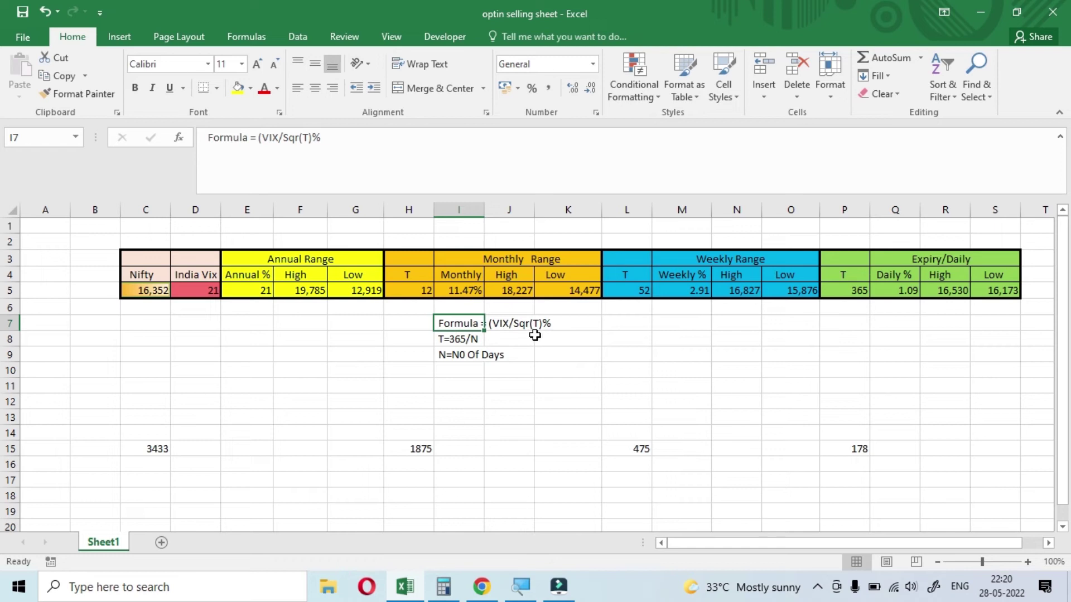
click(637, 291)
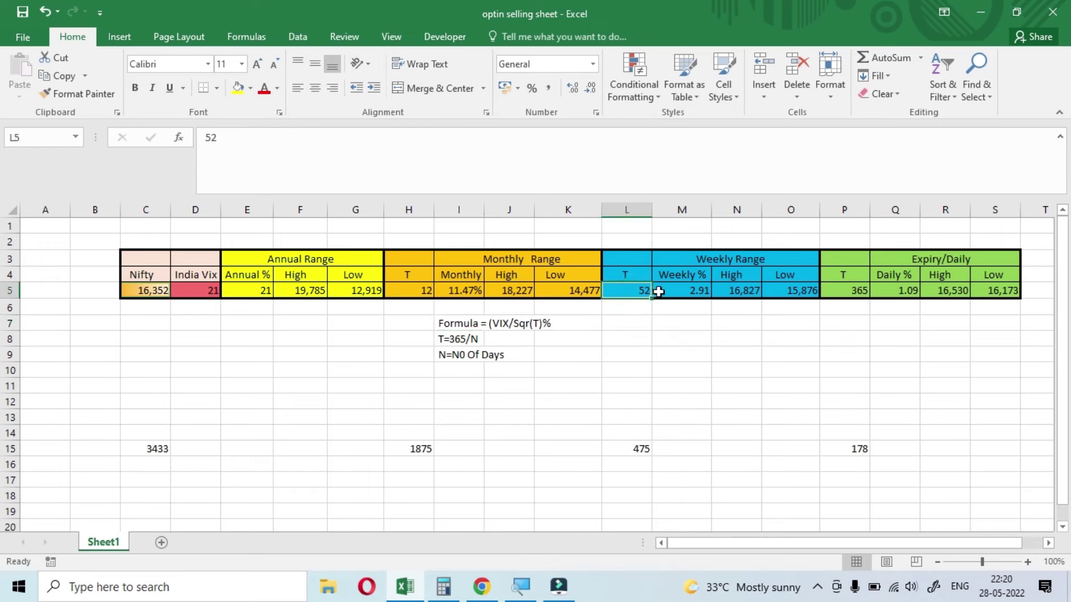
click(505, 325)
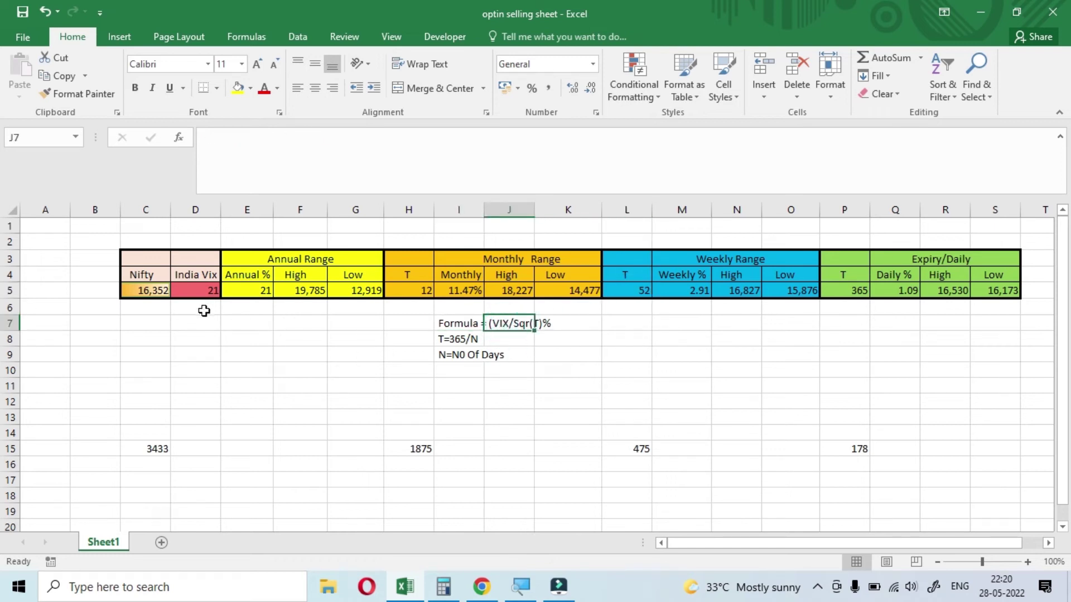
Switch to Calculator, compute the square root of the weekly T value 52, and return to the Excel sheet
click(629, 292)
click(444, 587)
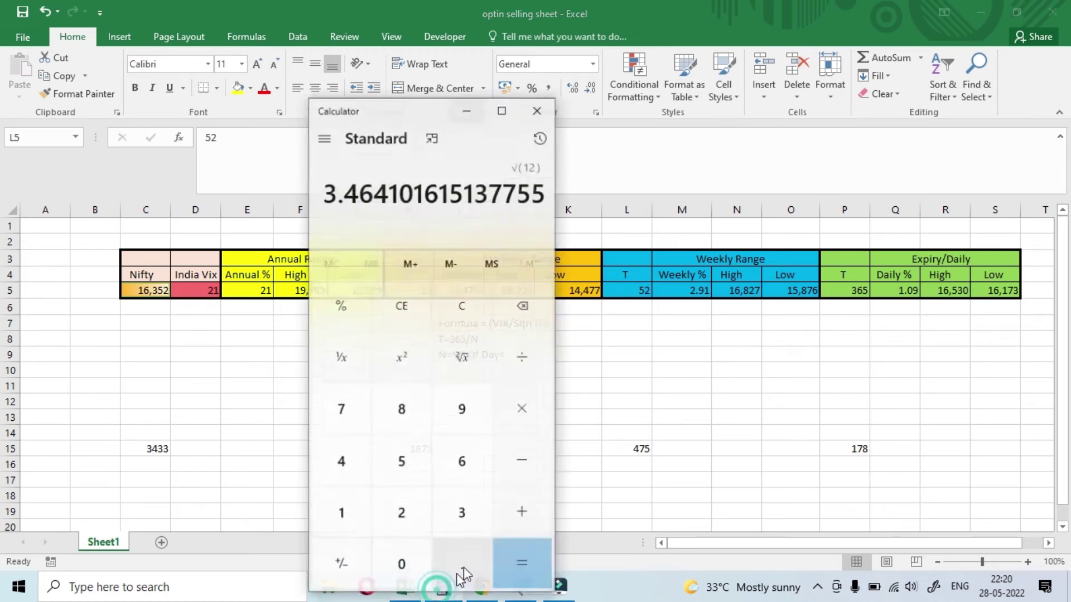
click(480, 310)
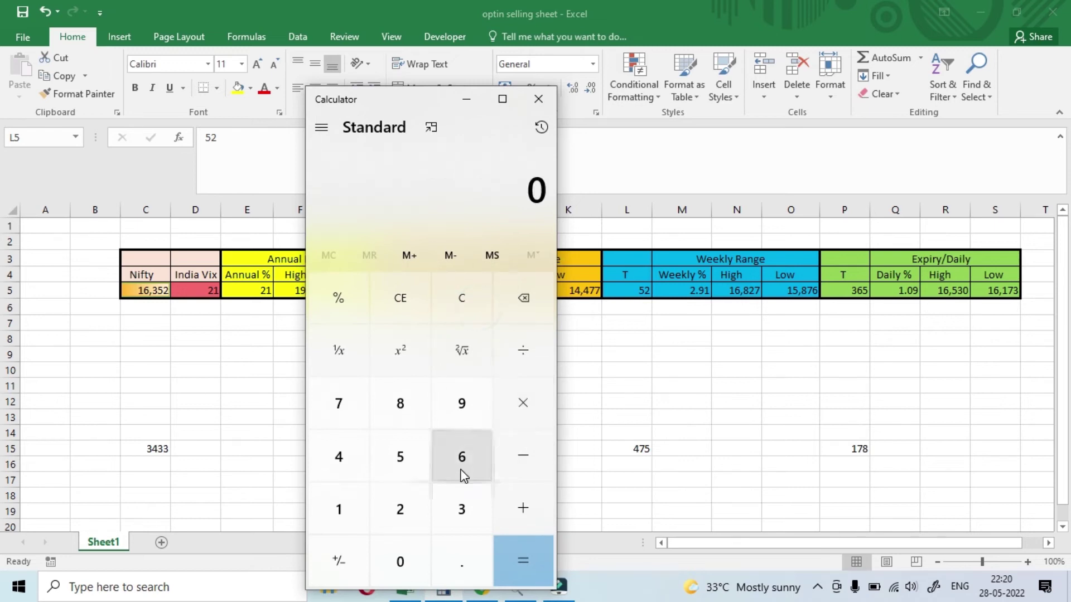
click(398, 472)
click(401, 505)
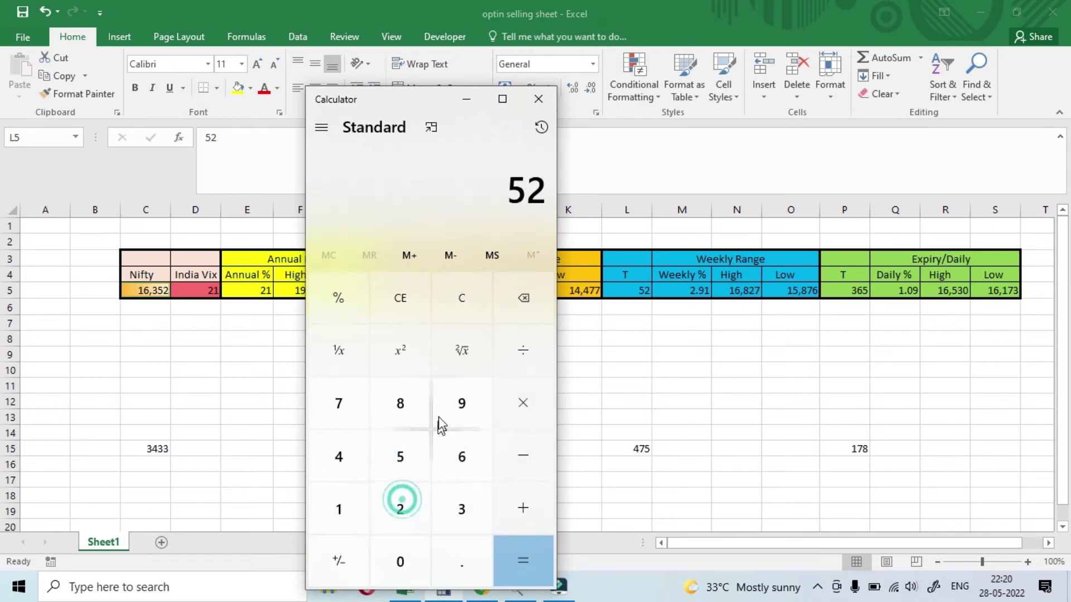
click(467, 366)
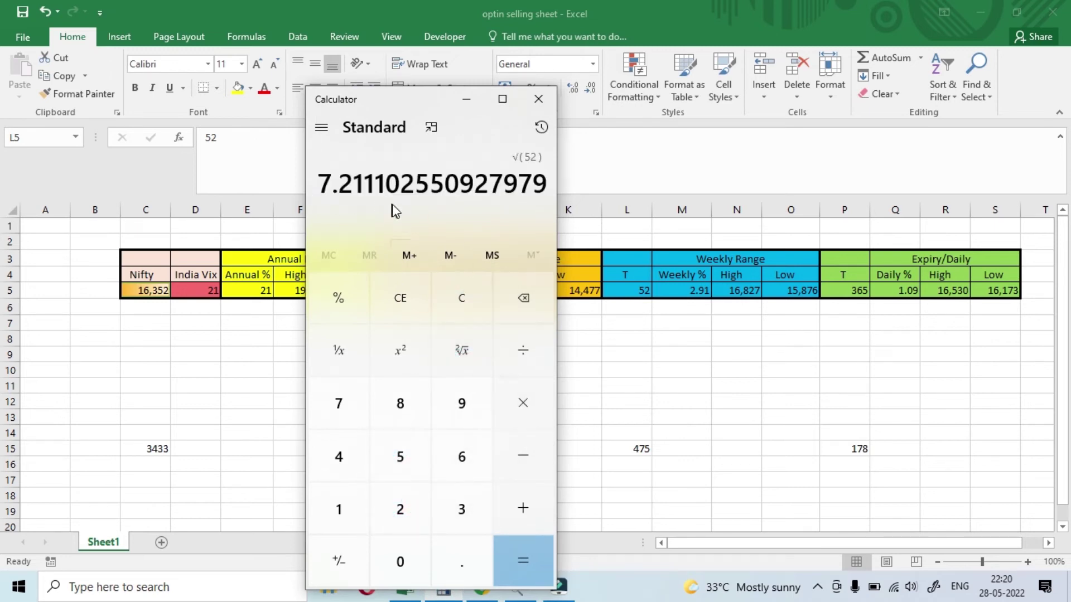
click(478, 102)
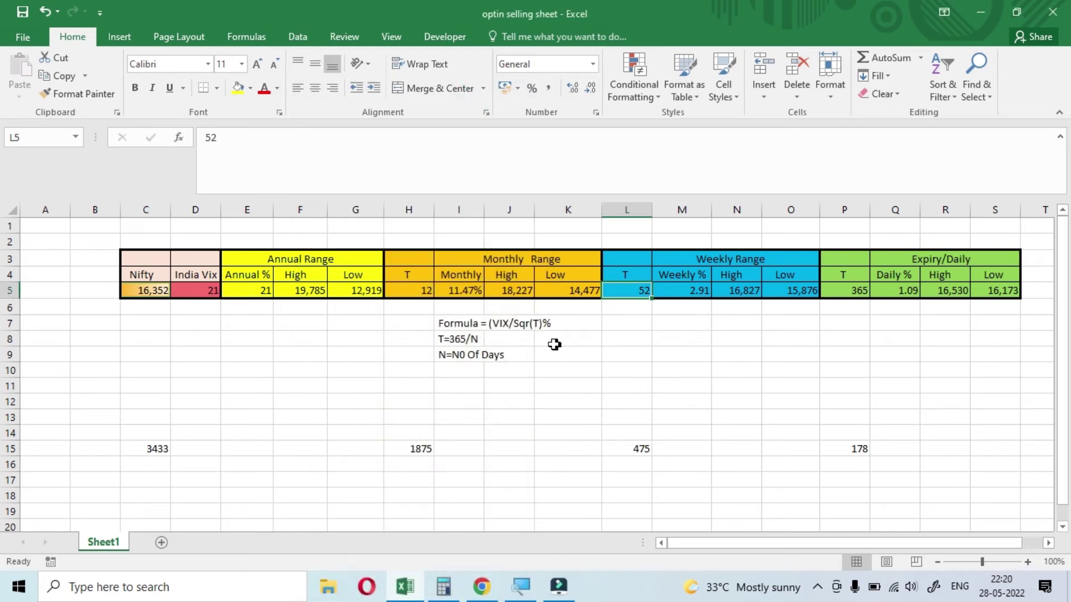
Examine the Weekly % and Nifty value alongside the point move in L15 and the weekly High and Low
click(678, 289)
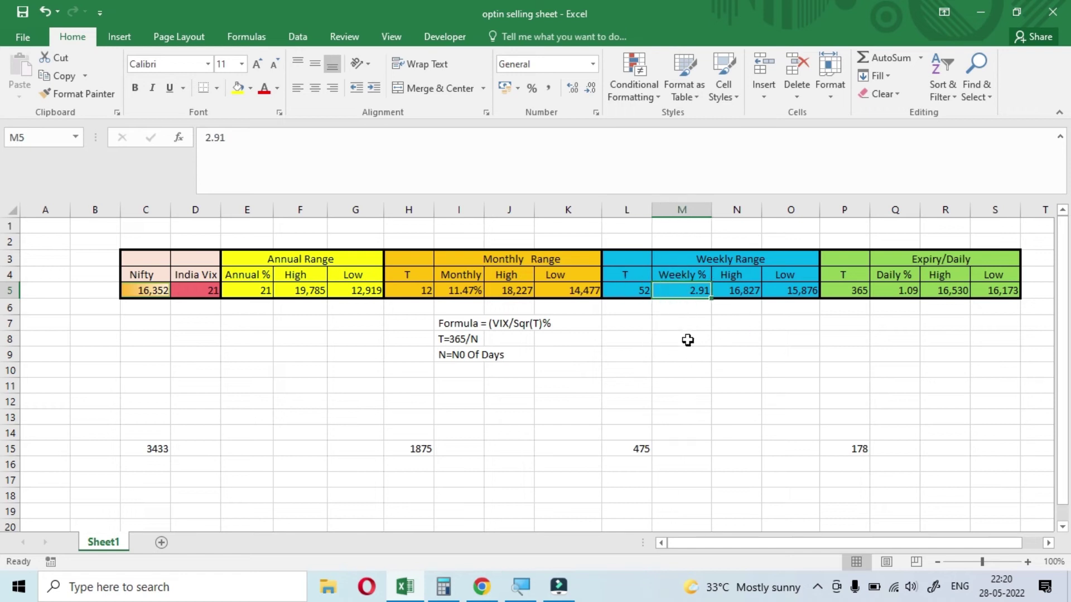
click(146, 291)
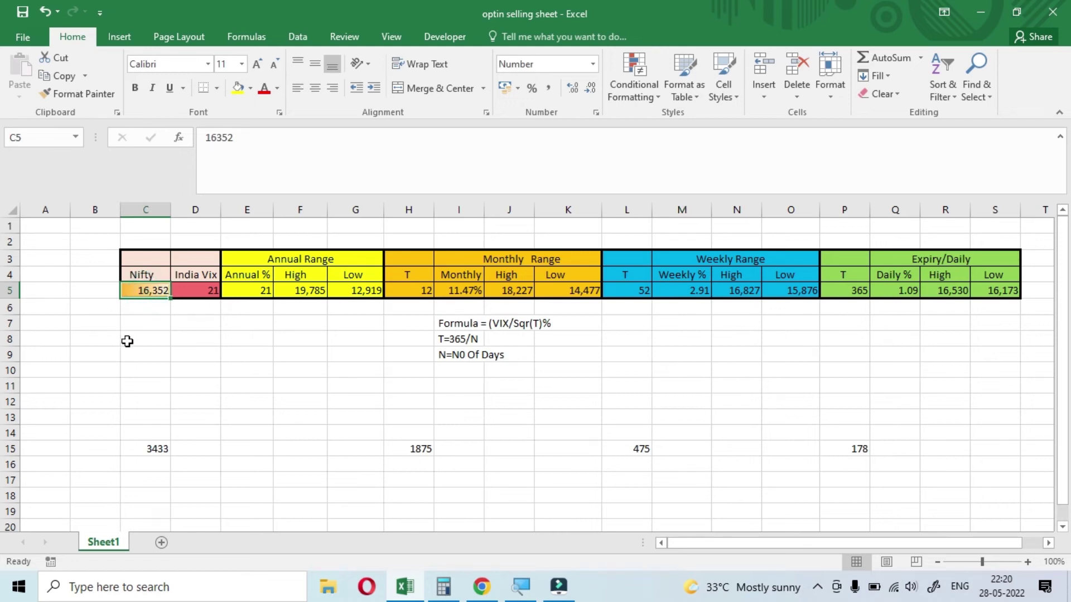
click(696, 289)
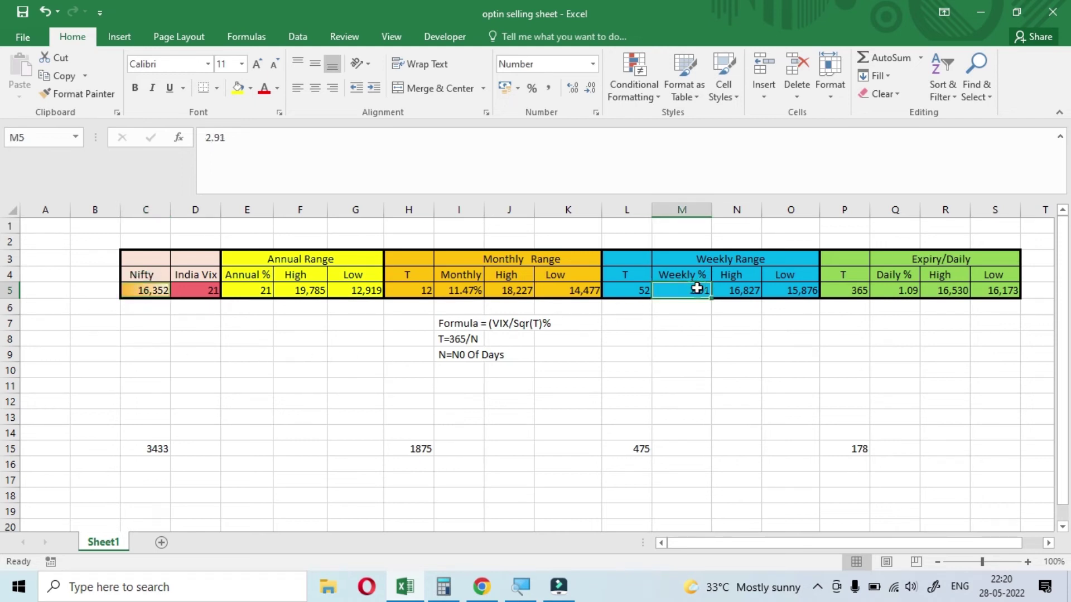
click(640, 450)
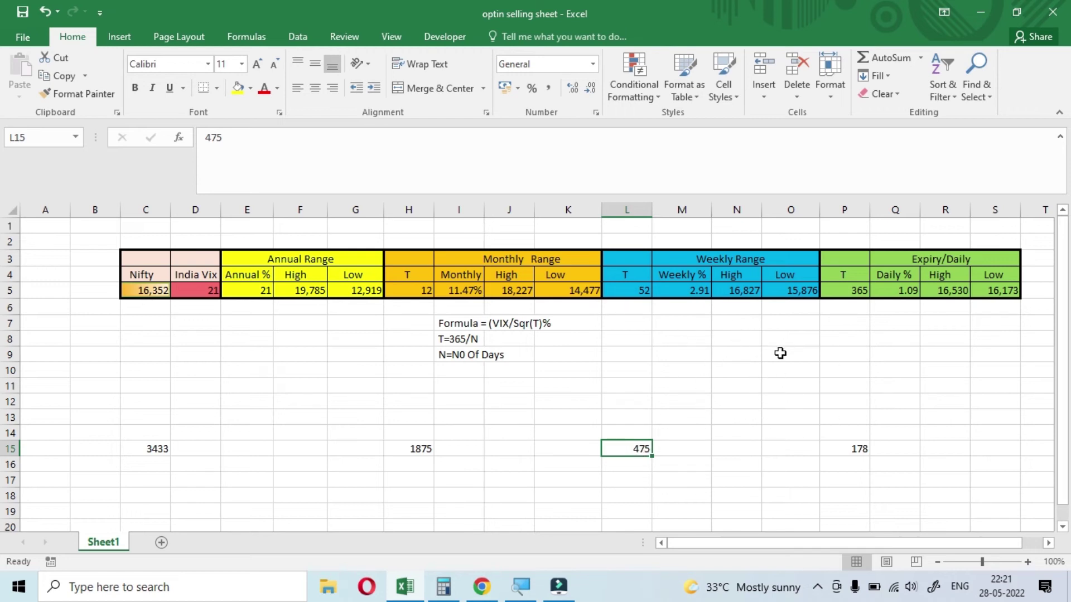
click(752, 294)
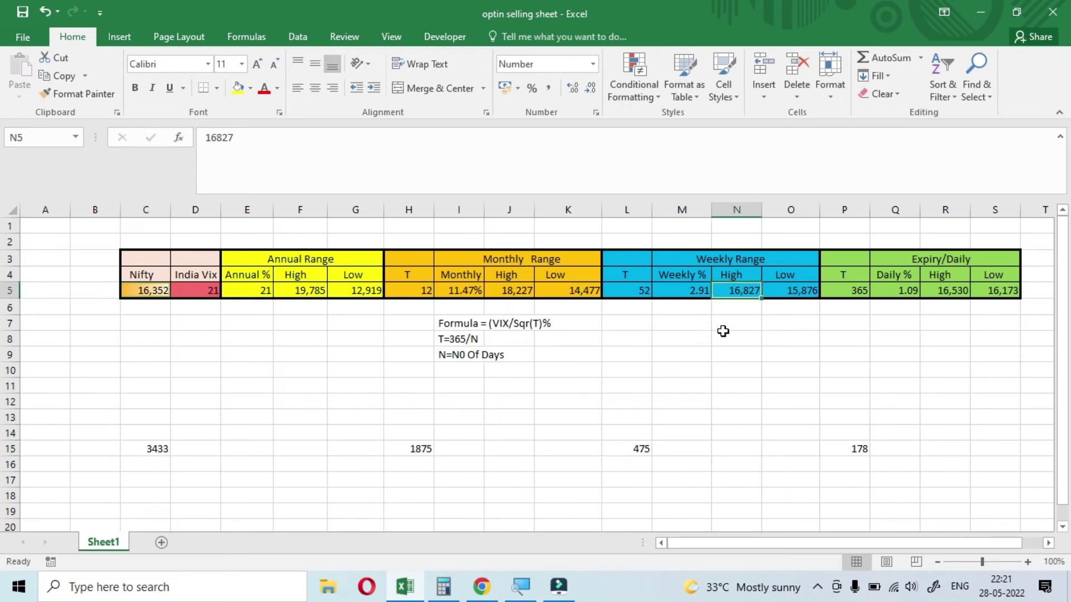
click(782, 291)
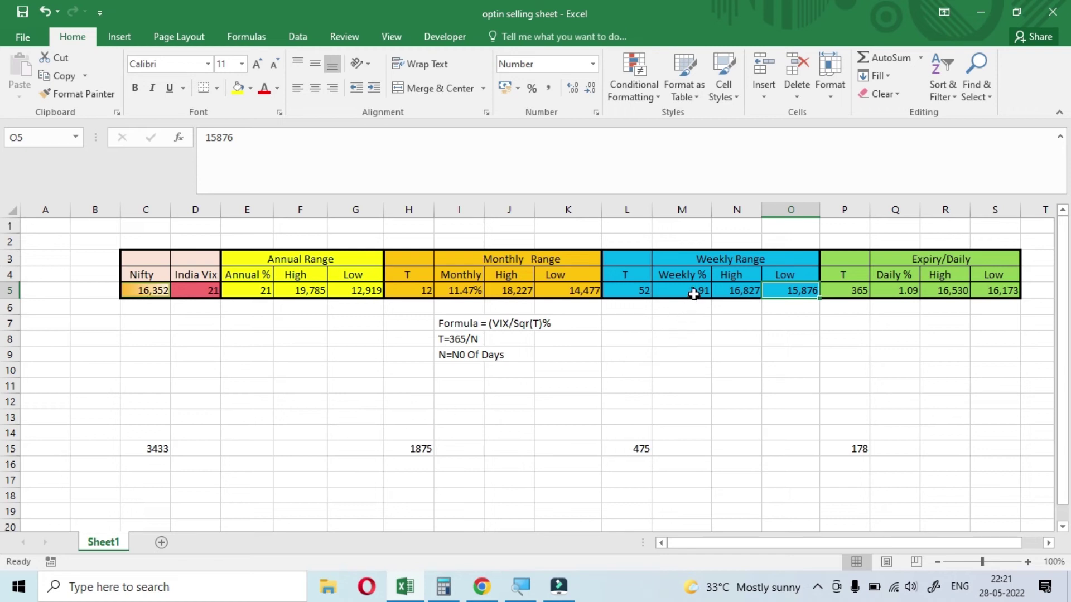
click(636, 451)
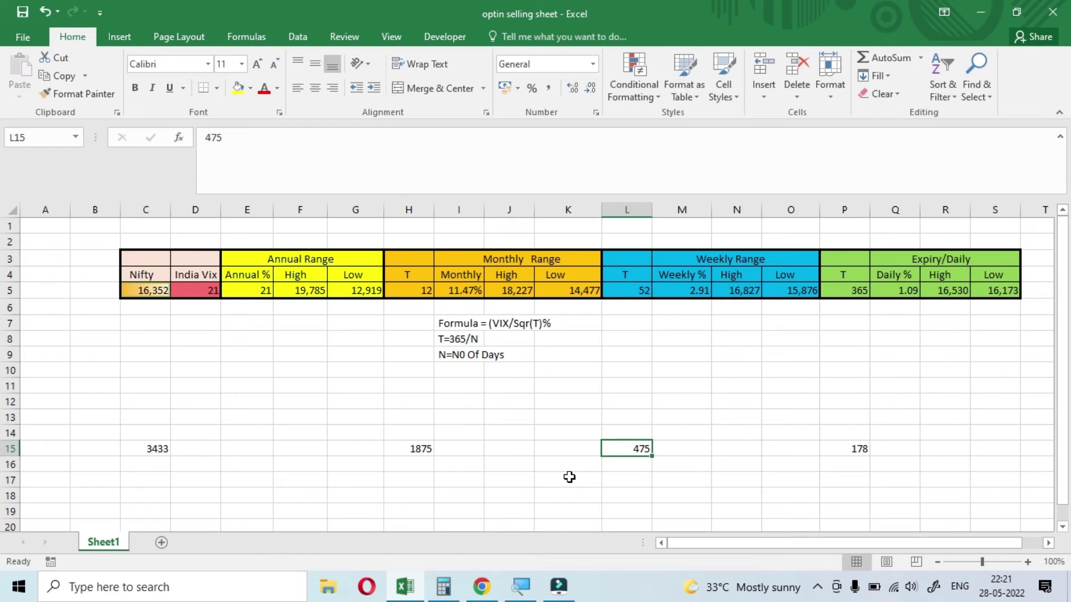
Examine the Expiry/Daily T in P5 and Daily % in Q5 against the number-of-days note in row 9
click(861, 291)
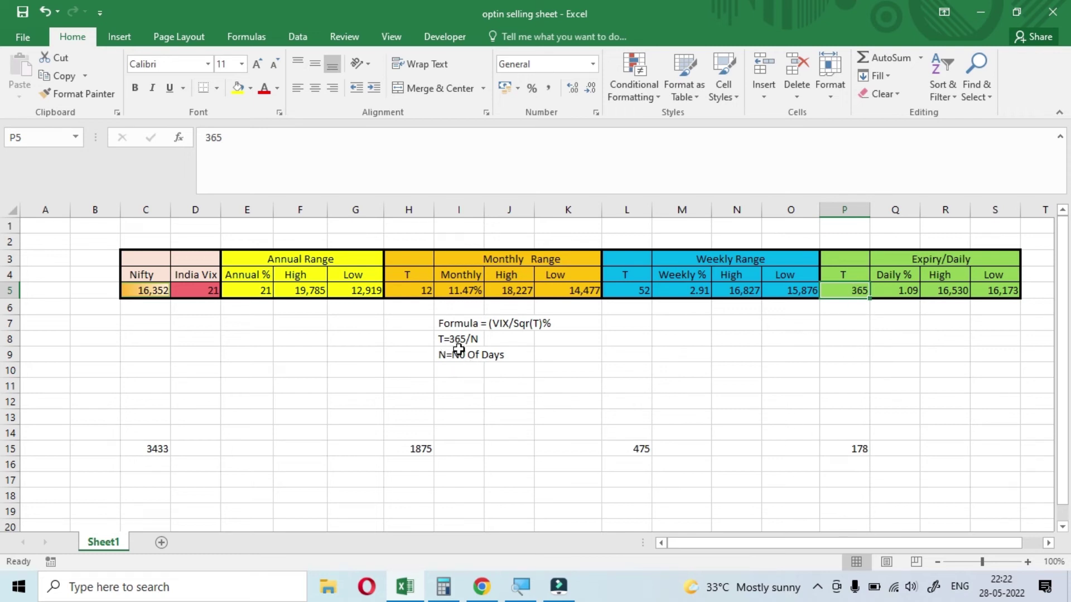
click(482, 356)
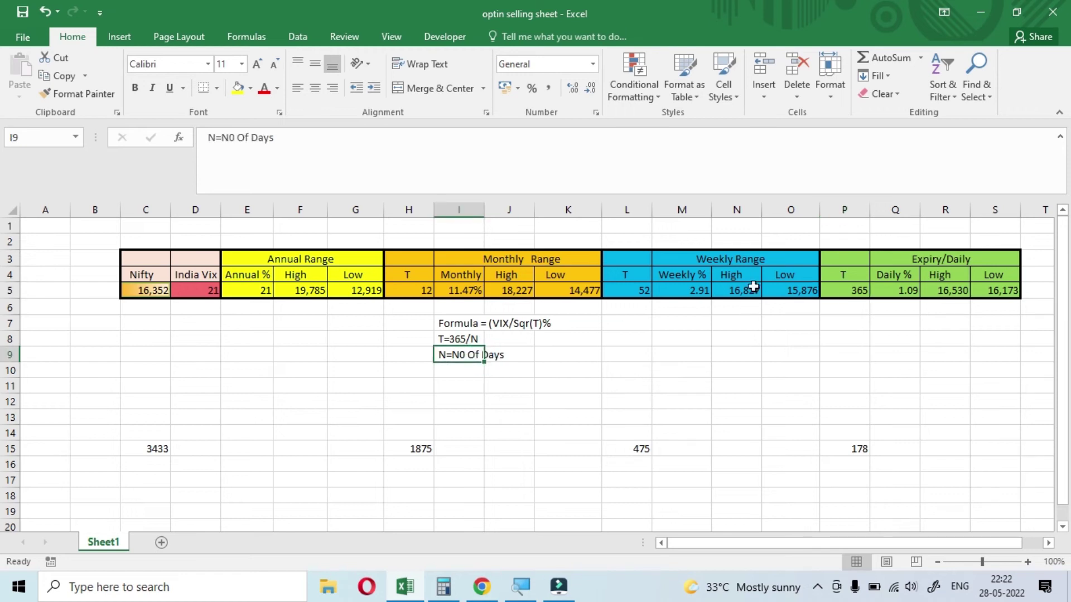
click(770, 254)
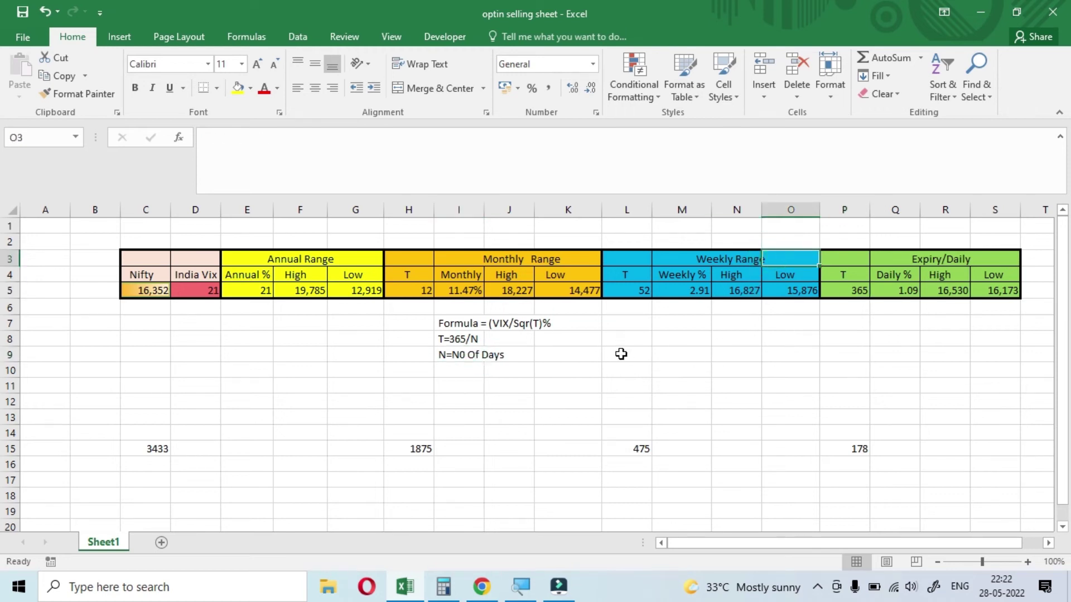
click(508, 355)
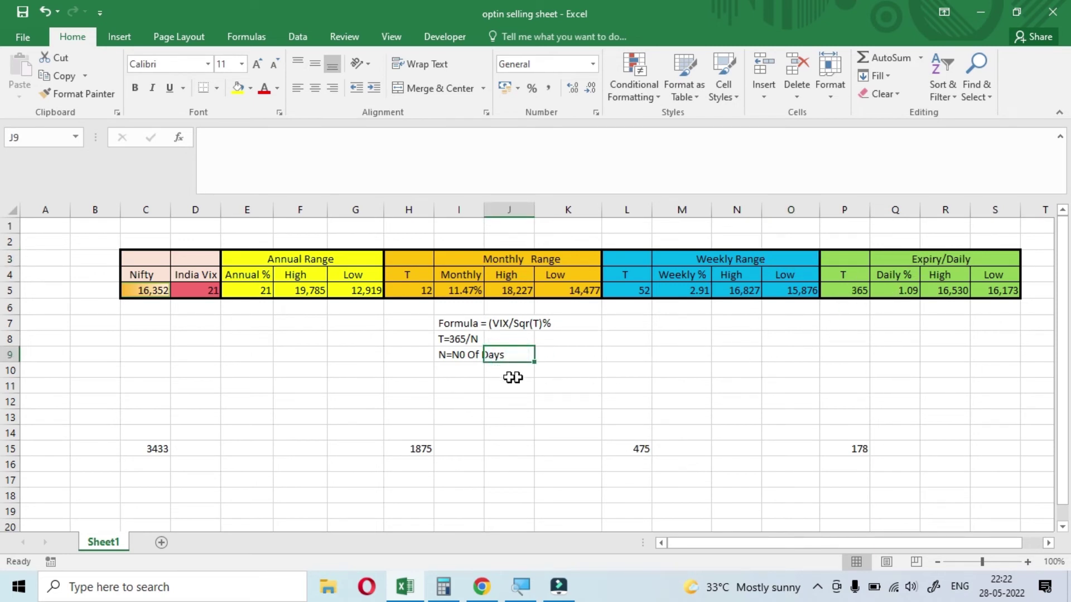
click(861, 293)
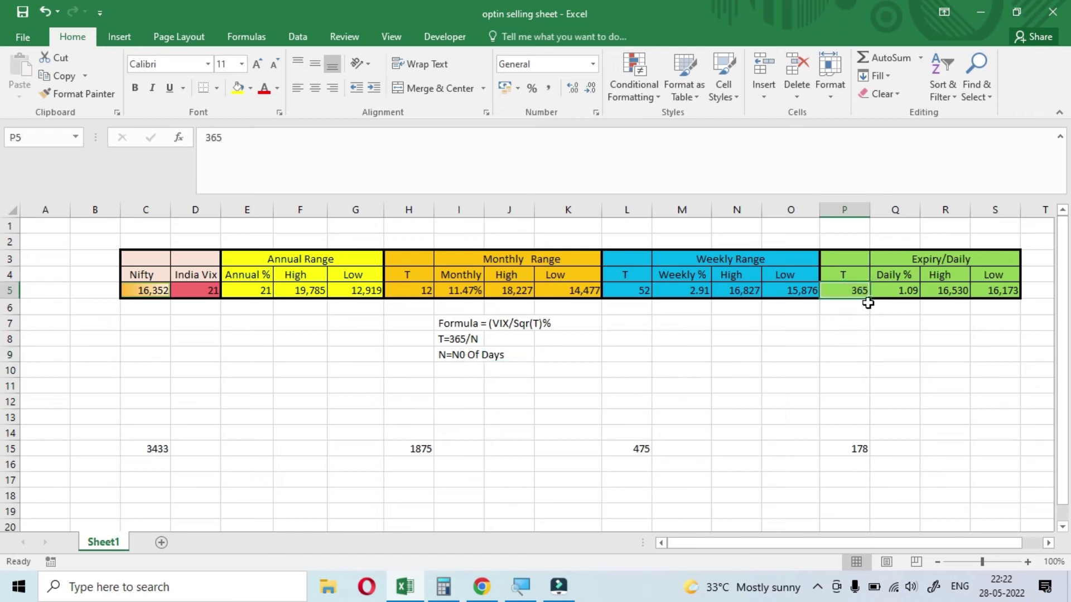
click(898, 293)
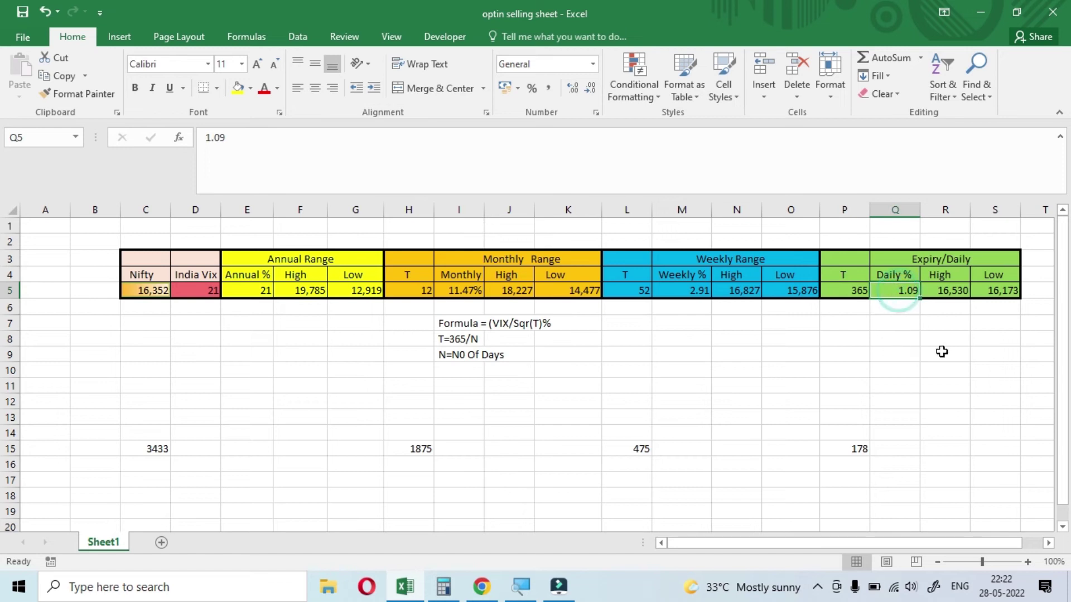
Examine the VIX/Sqr(T) formula note in row 7 against India Vix in D5, daily T in P5 and Daily % in Q5
click(465, 319)
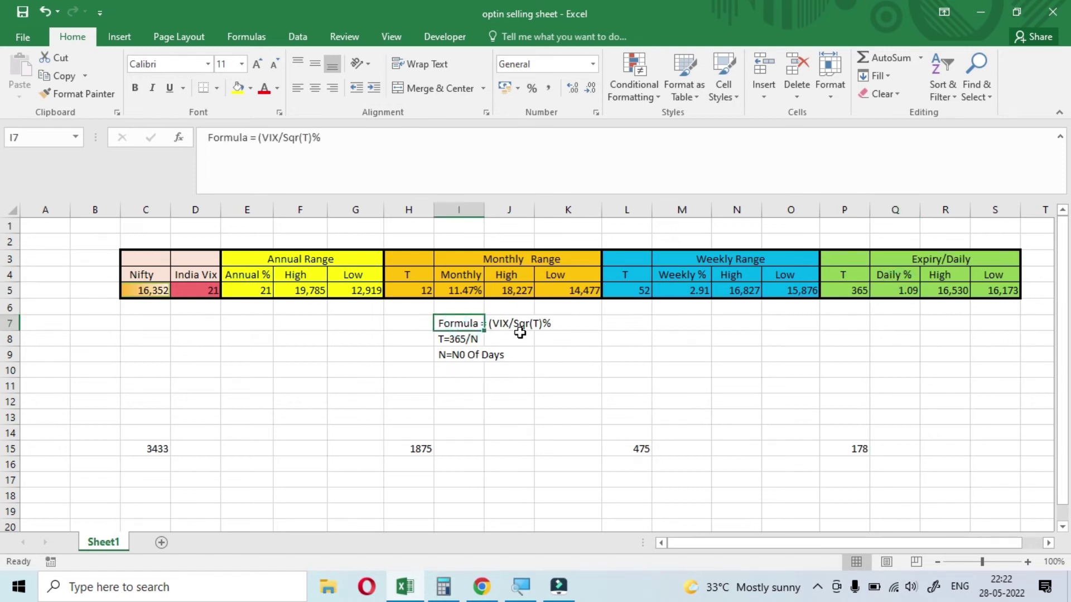
click(209, 293)
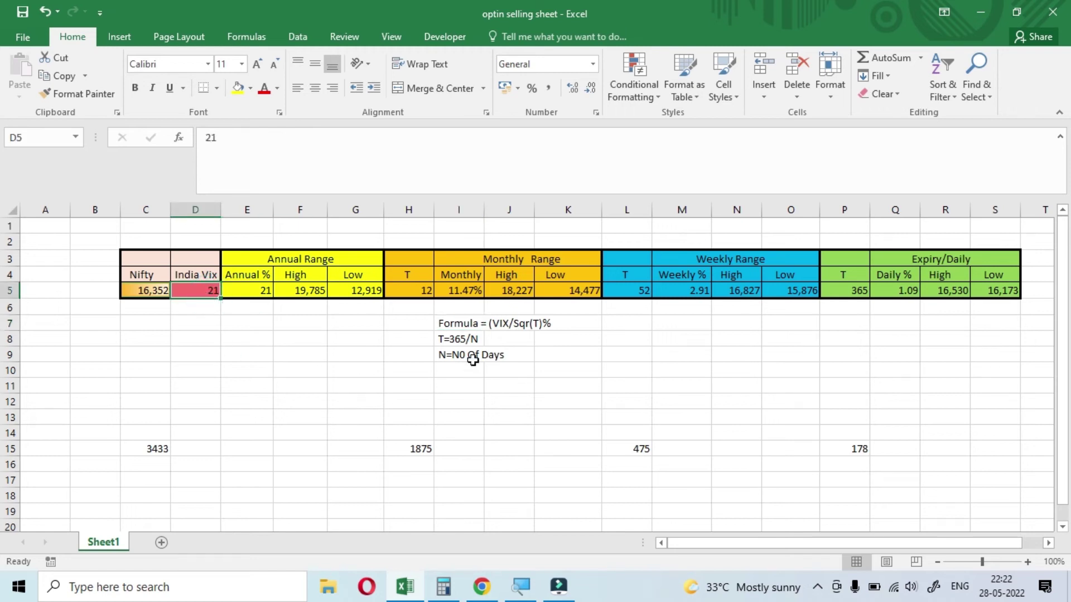
click(538, 326)
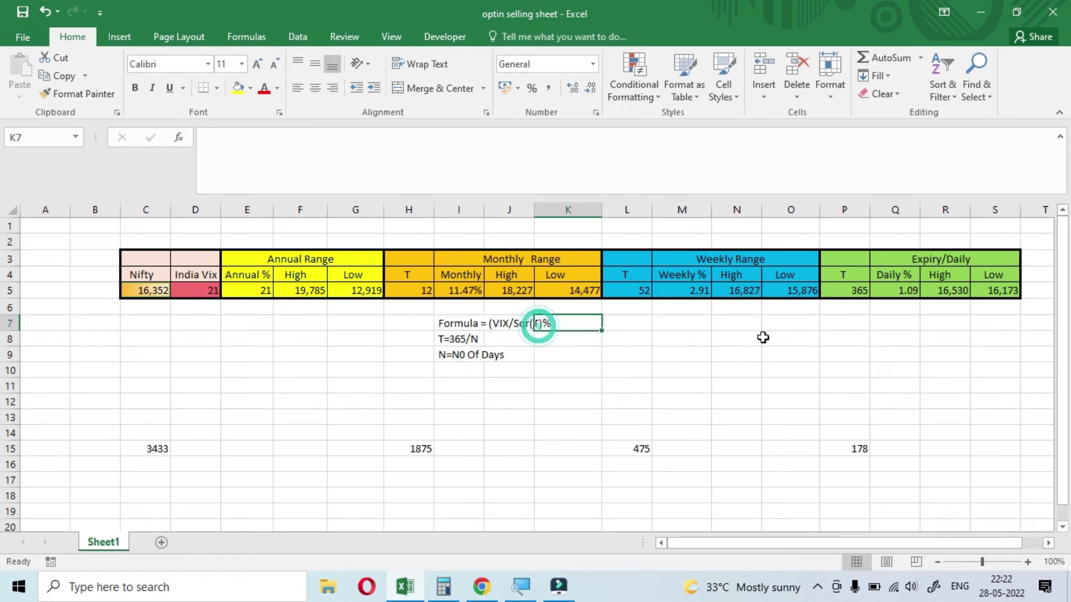
click(853, 287)
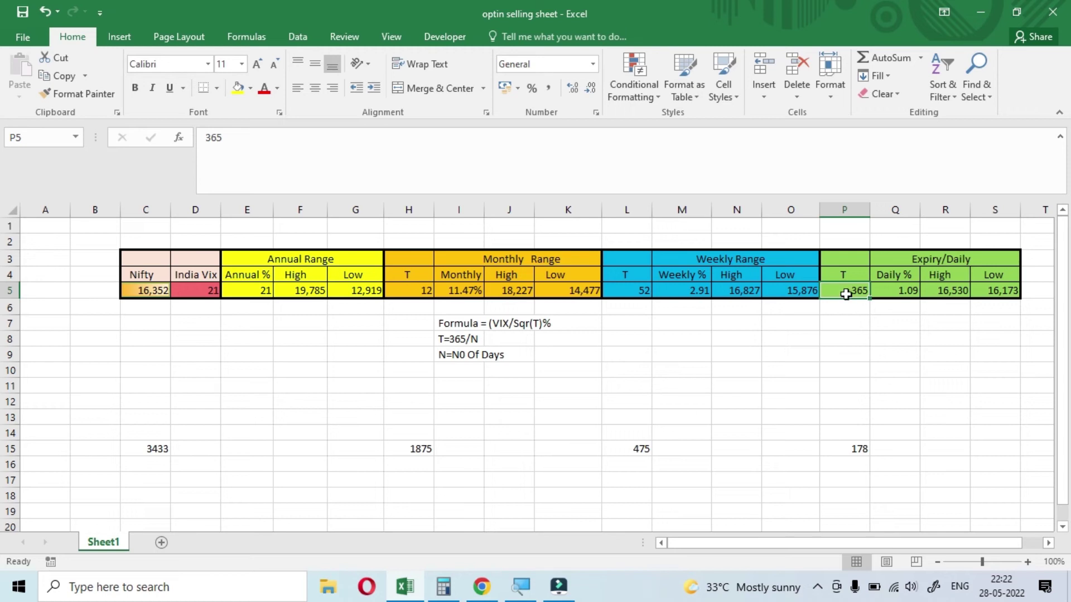
click(916, 293)
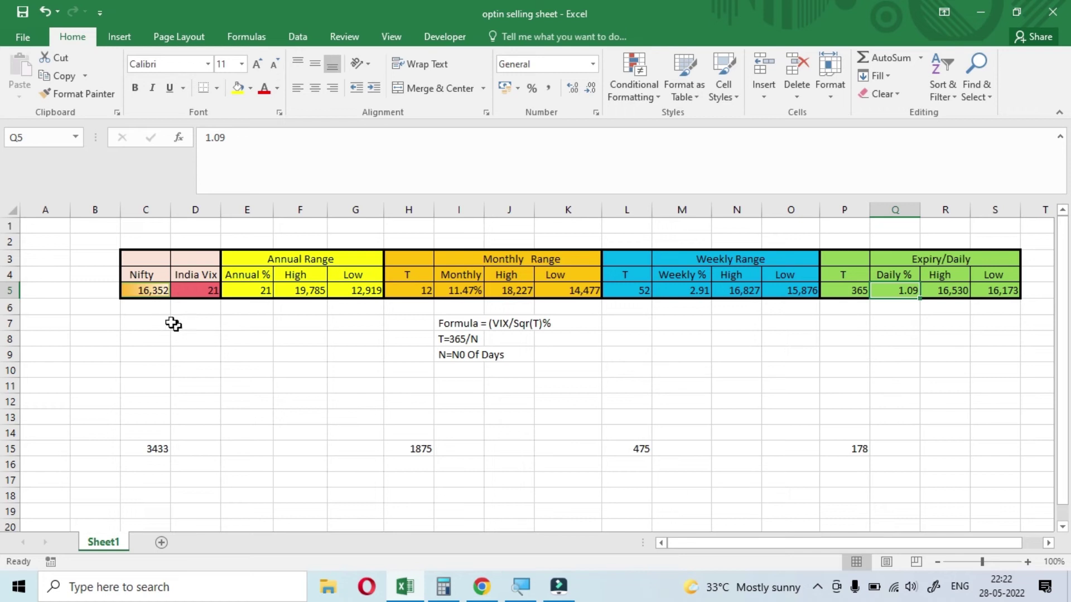
Examine the Nifty value in C5 and the point move in P15 alongside the Expiry/Daily High in R5 and Low in S5
click(158, 292)
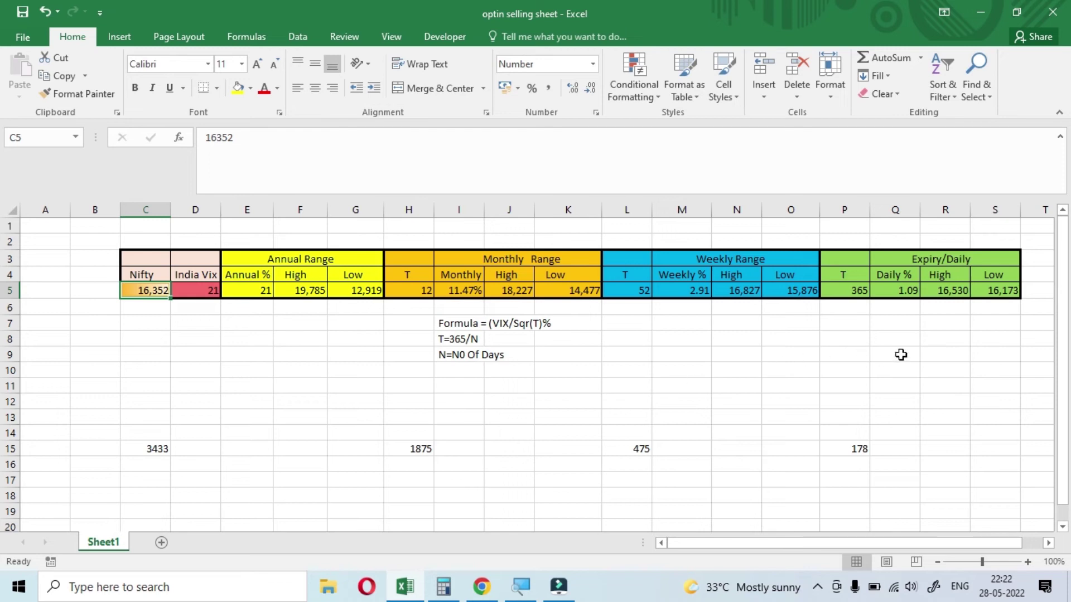
click(860, 449)
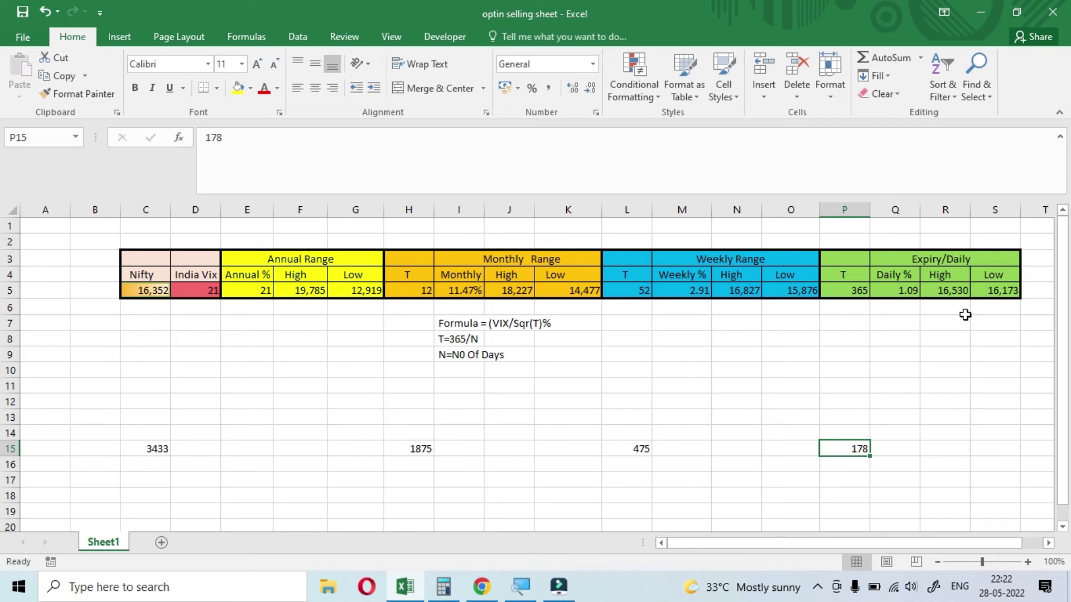
click(955, 294)
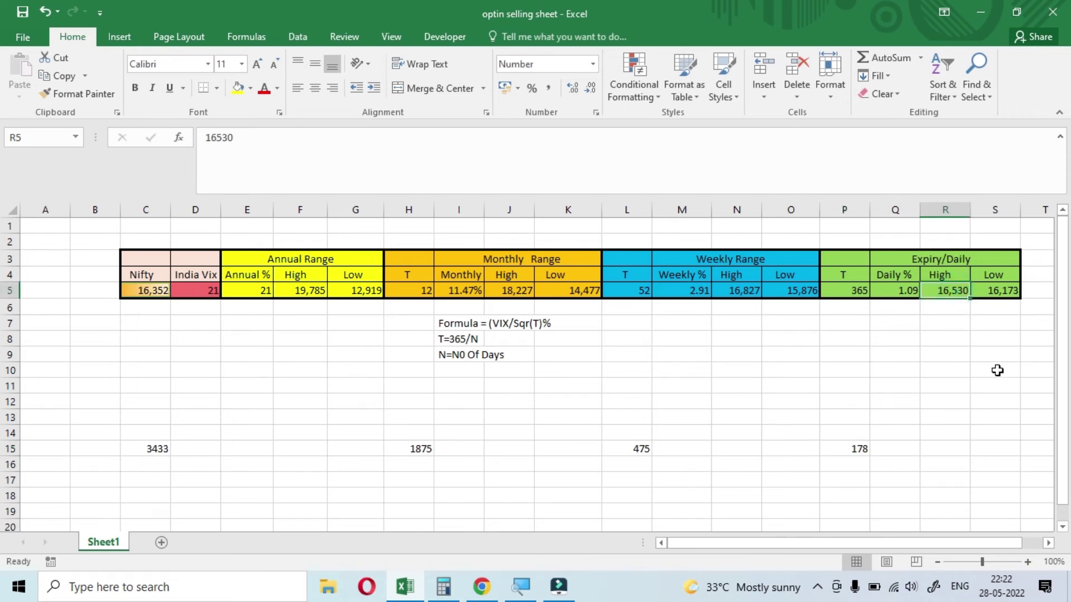
click(1005, 295)
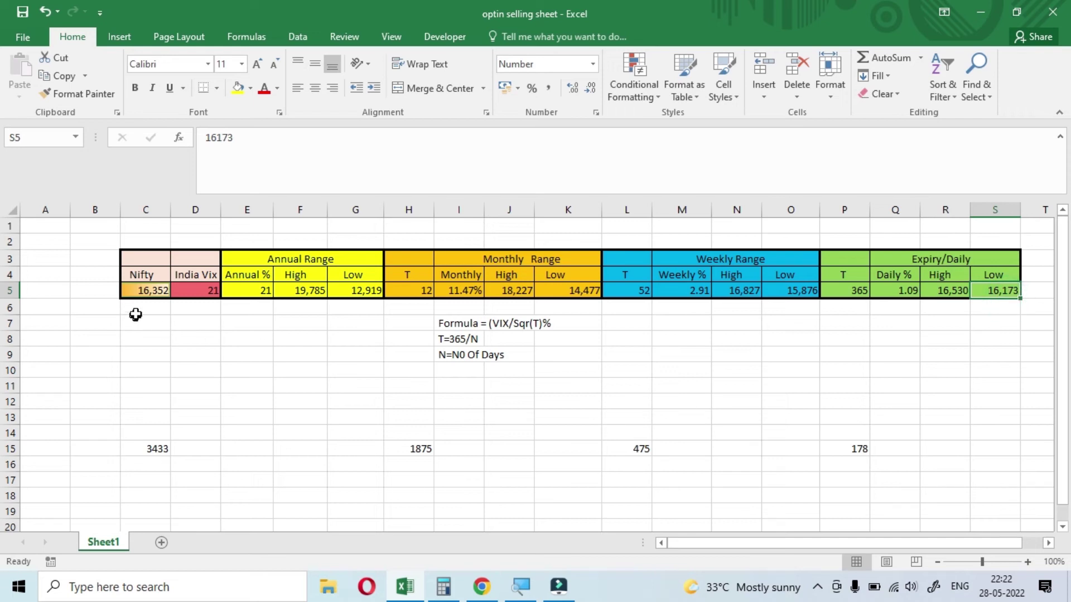
click(142, 290)
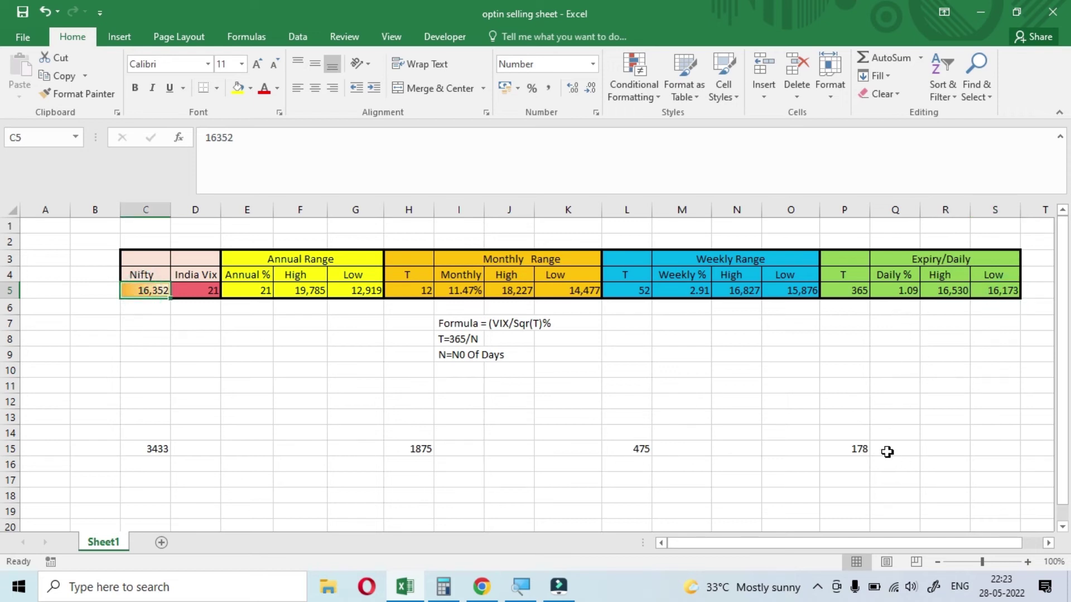
click(862, 448)
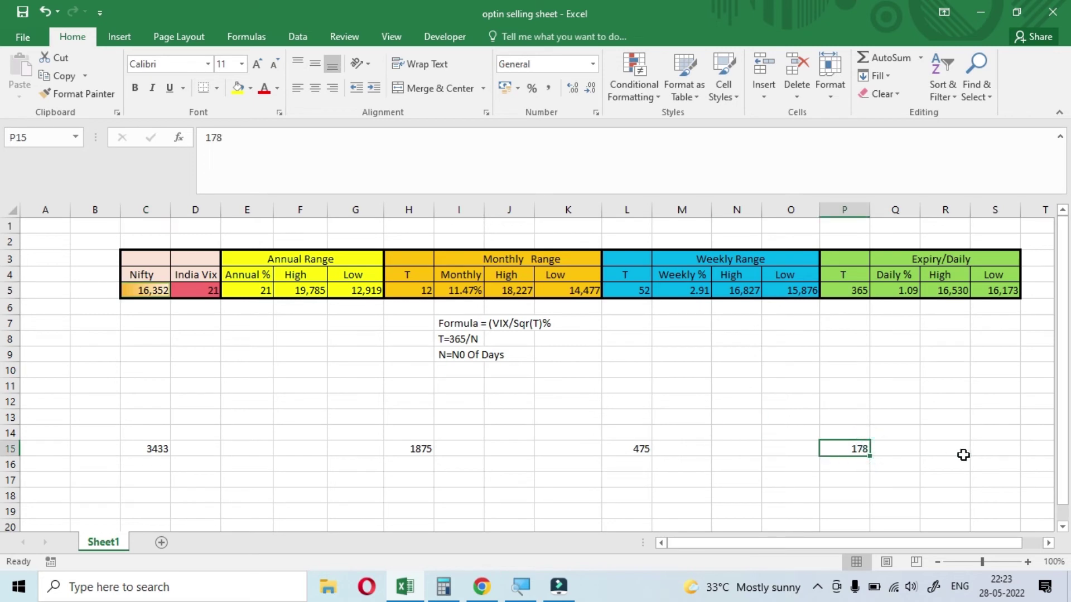
click(1007, 294)
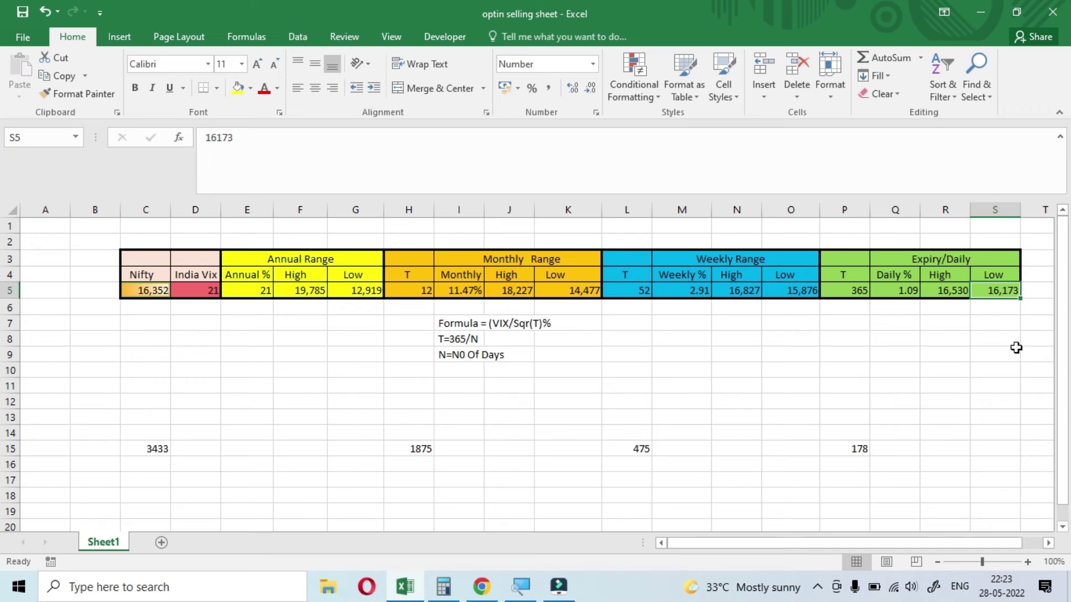
key(Down)
key(Down)
key(Down)
key(Down)
key(Down)
key(Down)
key(Down)
key(Down)
key(Down)
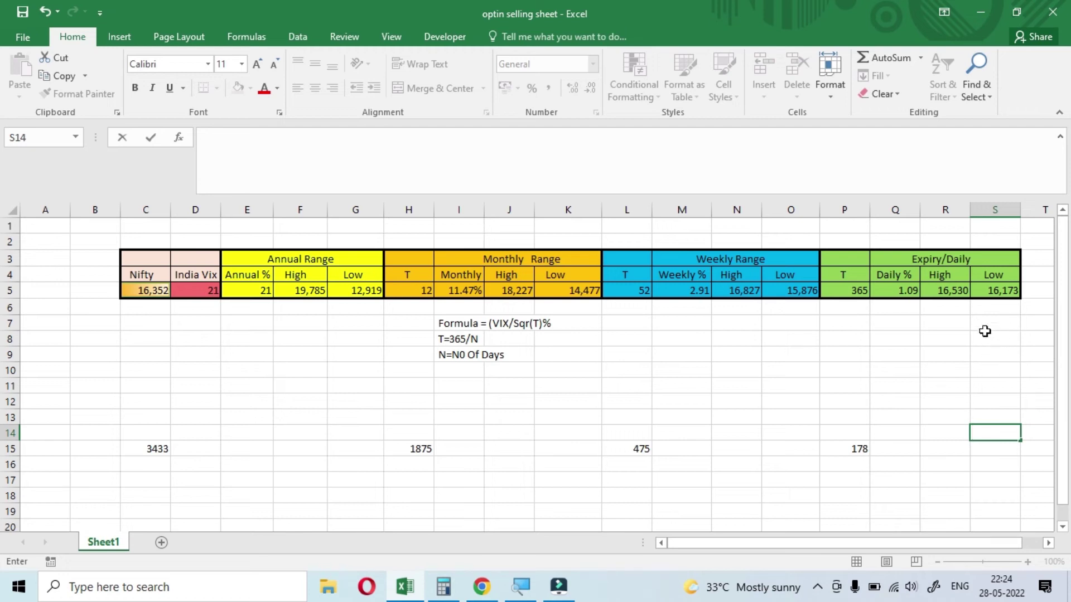
Compare the Expiry/Daily High in R5 with the Low in S5
click(955, 291)
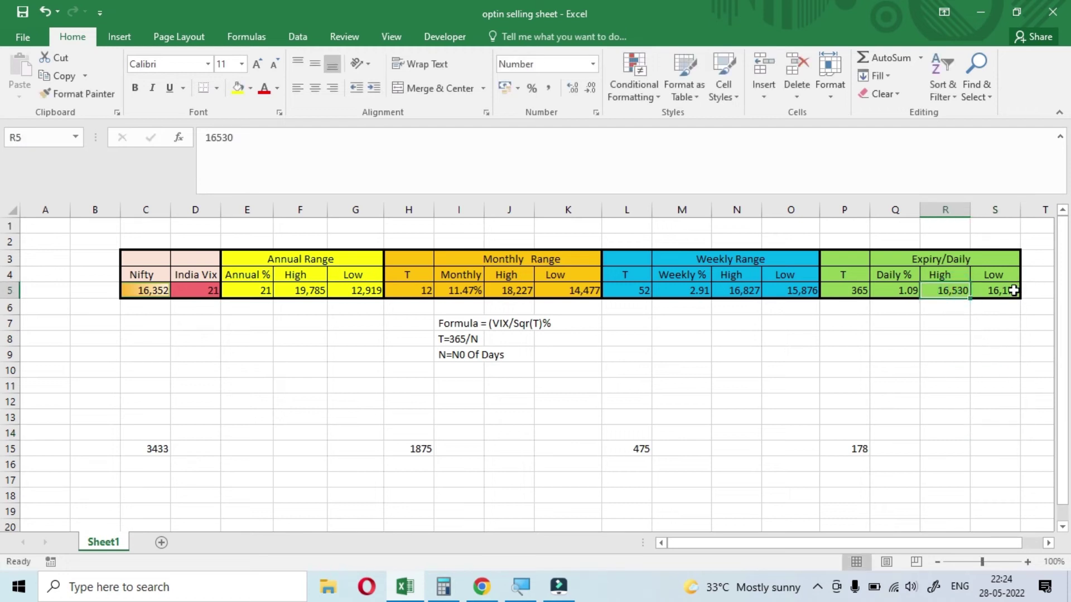
click(1013, 291)
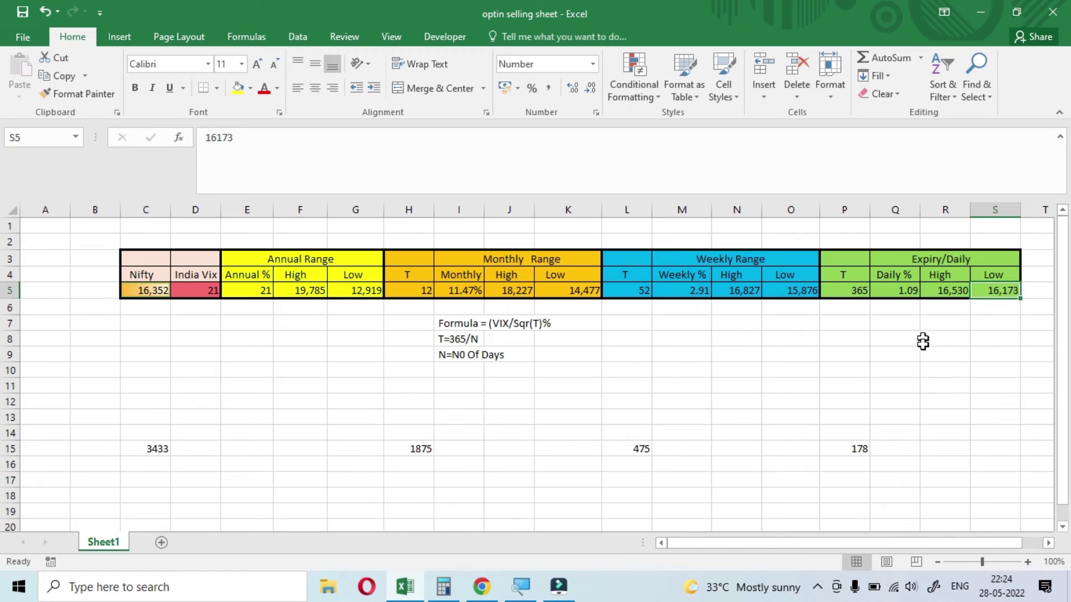
click(955, 294)
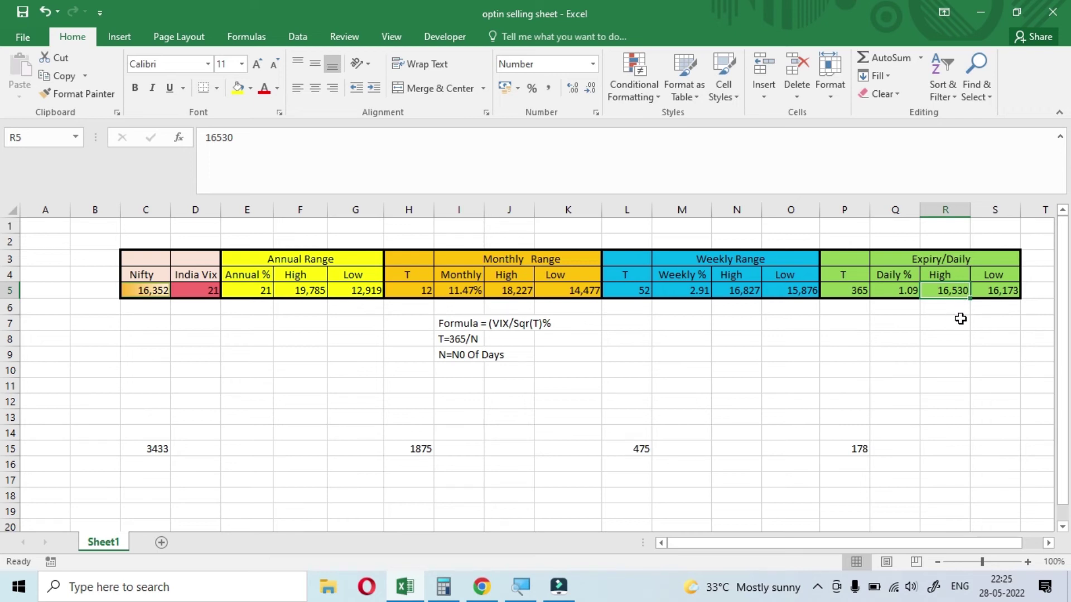
click(1002, 294)
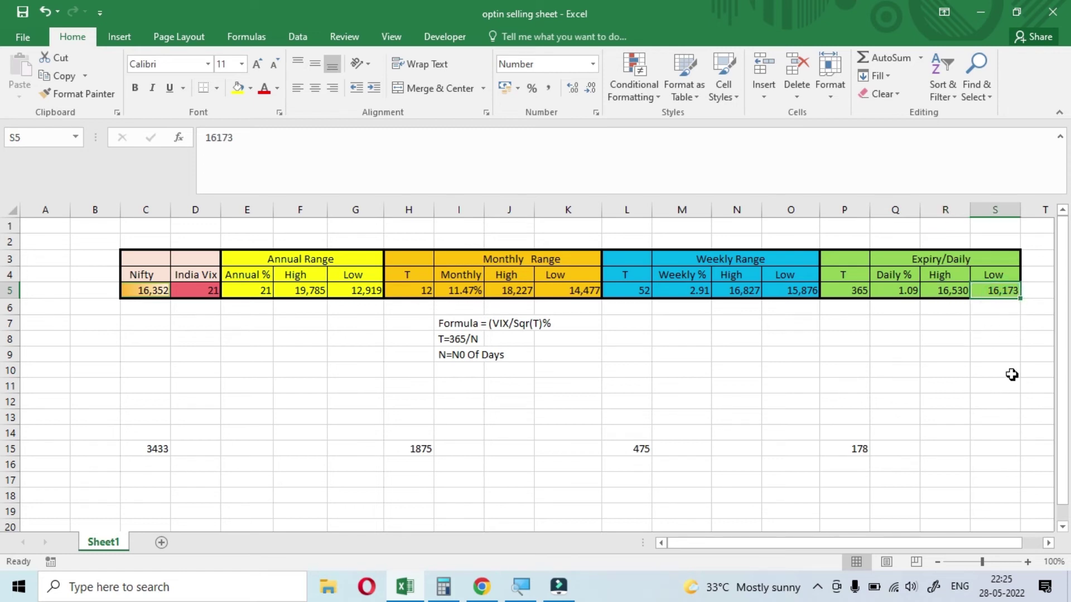
Switch to the NSE India option chain in Chrome and examine NIFTY call and put premiums from the 16,000 strike up to 16,800
click(471, 595)
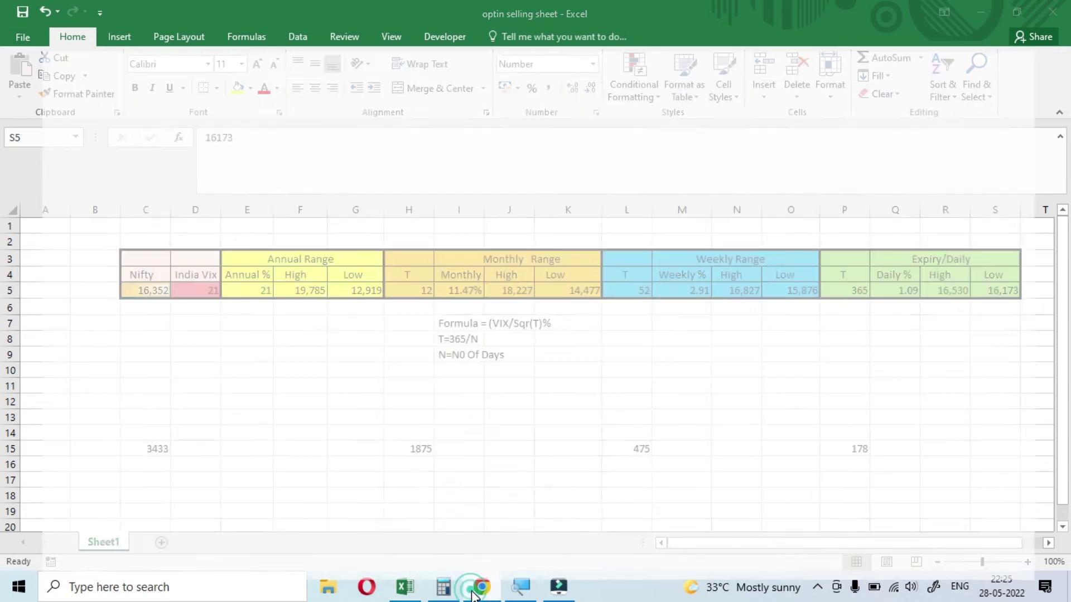
key(ctrl+1)
scroll(567, 450, down, 2)
scroll(568, 450, down, 6)
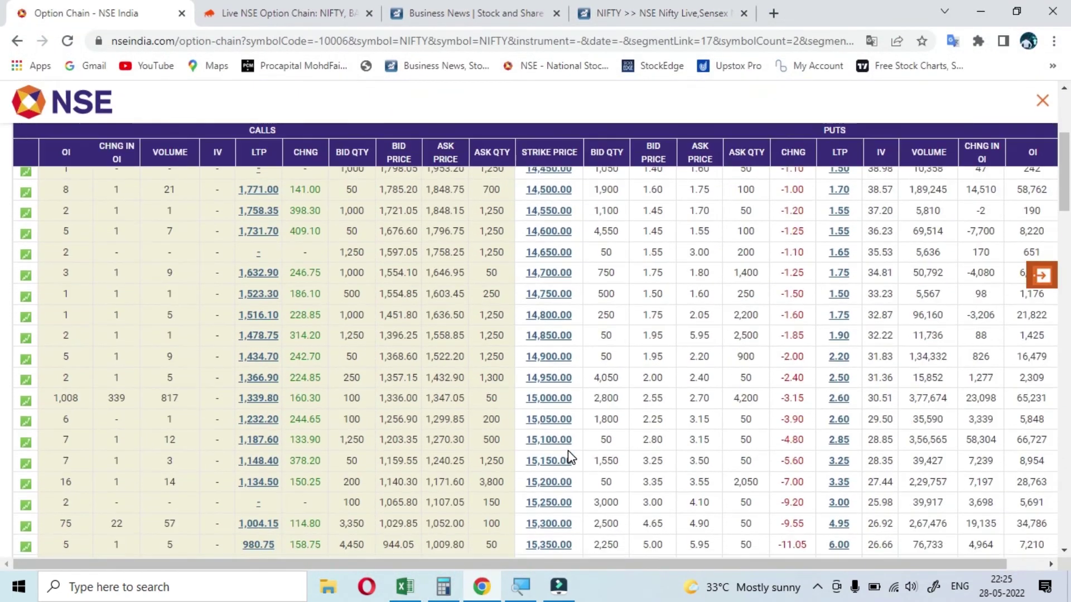
scroll(568, 445, down, 3)
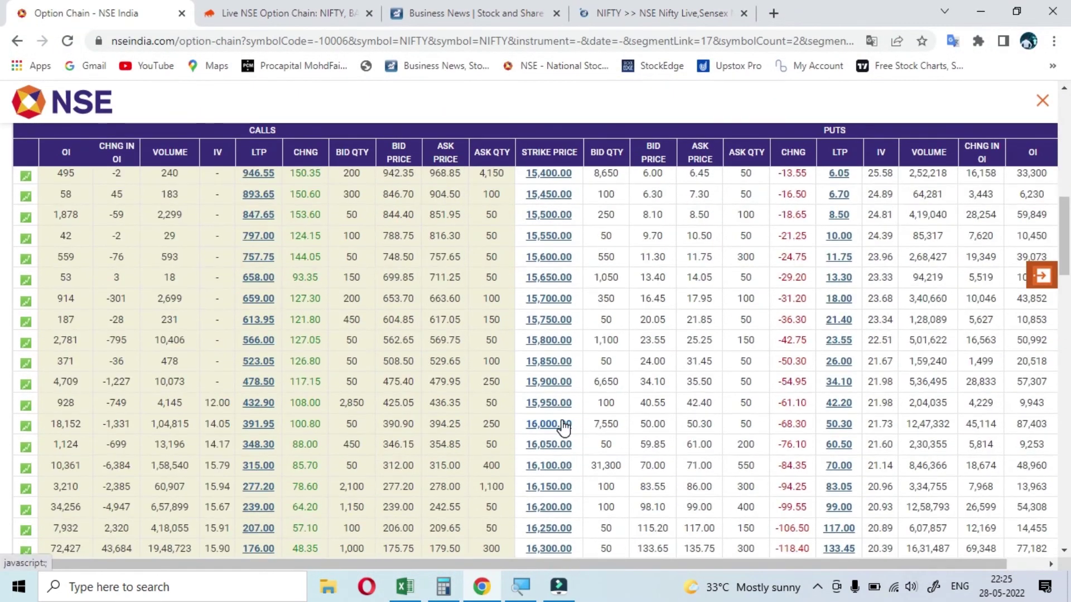
scroll(563, 427, up, 12)
scroll(685, 468, down, 7)
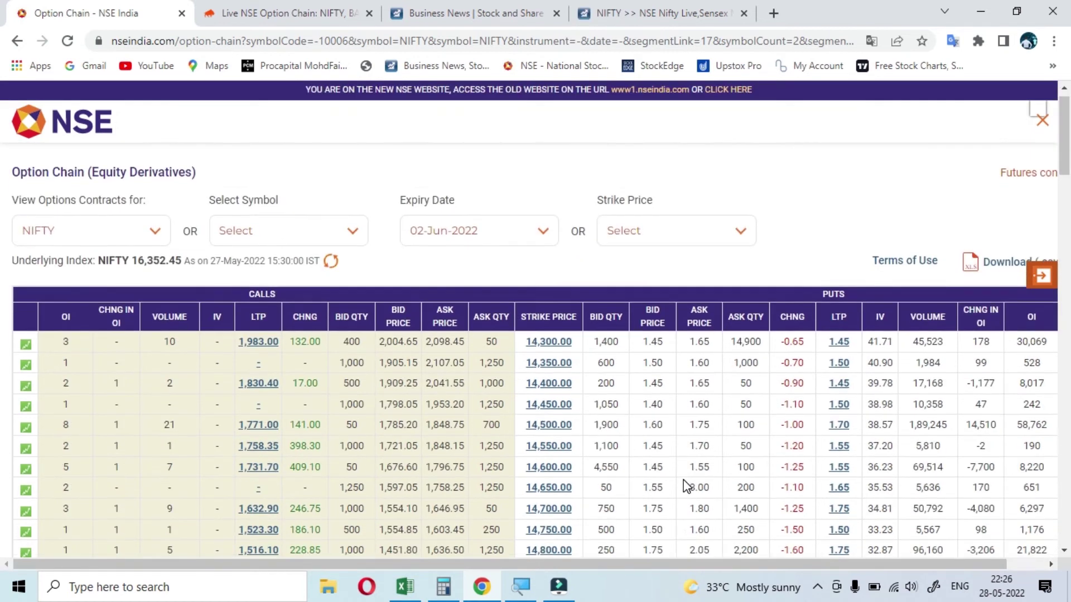
scroll(685, 463, down, 1)
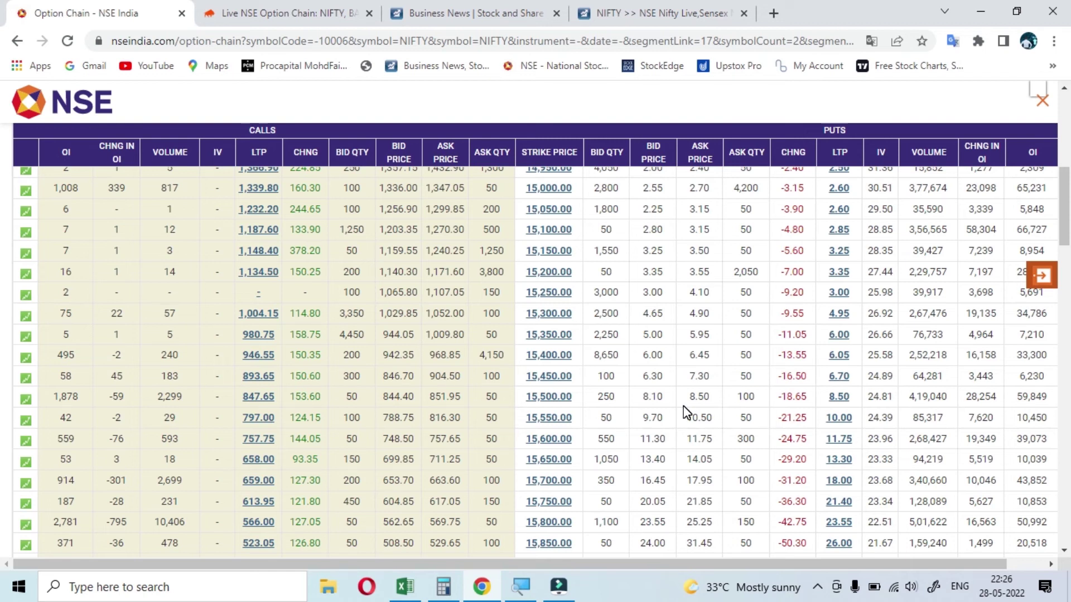
scroll(685, 413, down, 2)
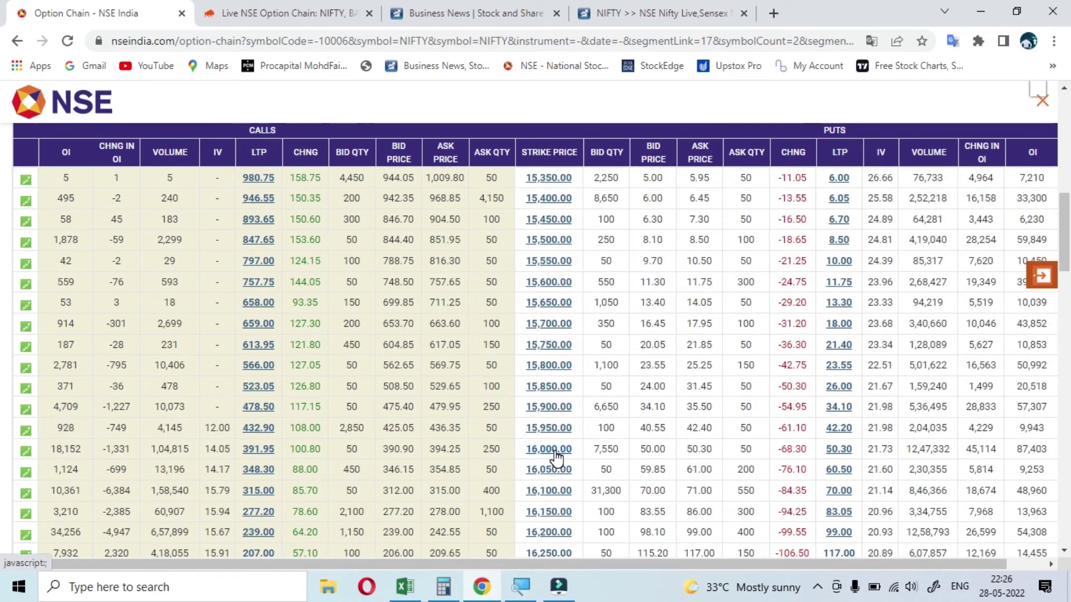
scroll(556, 458, down, 3)
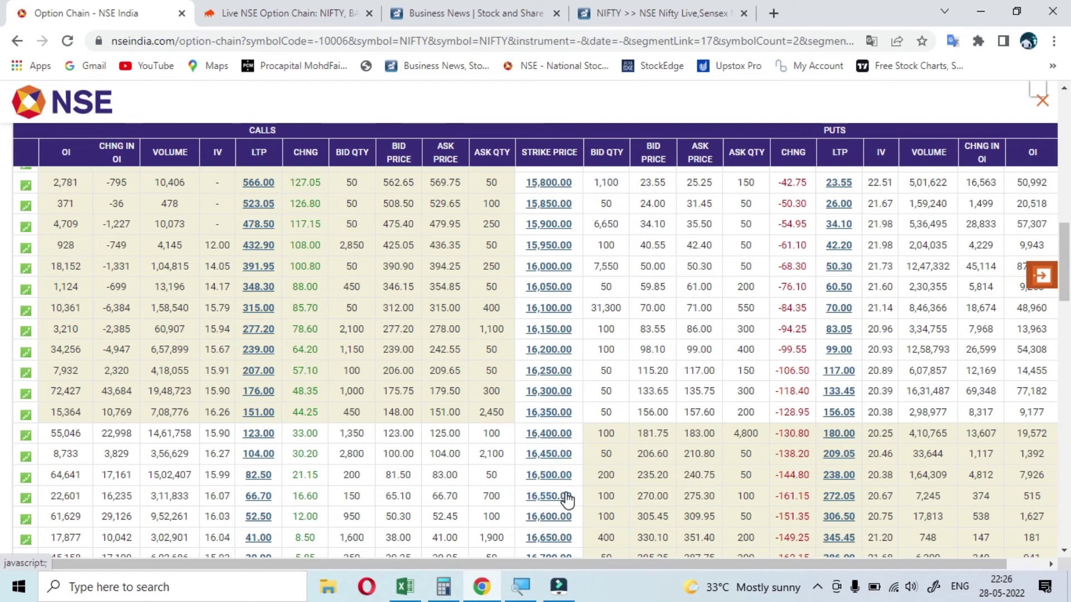
scroll(552, 495, down, 1)
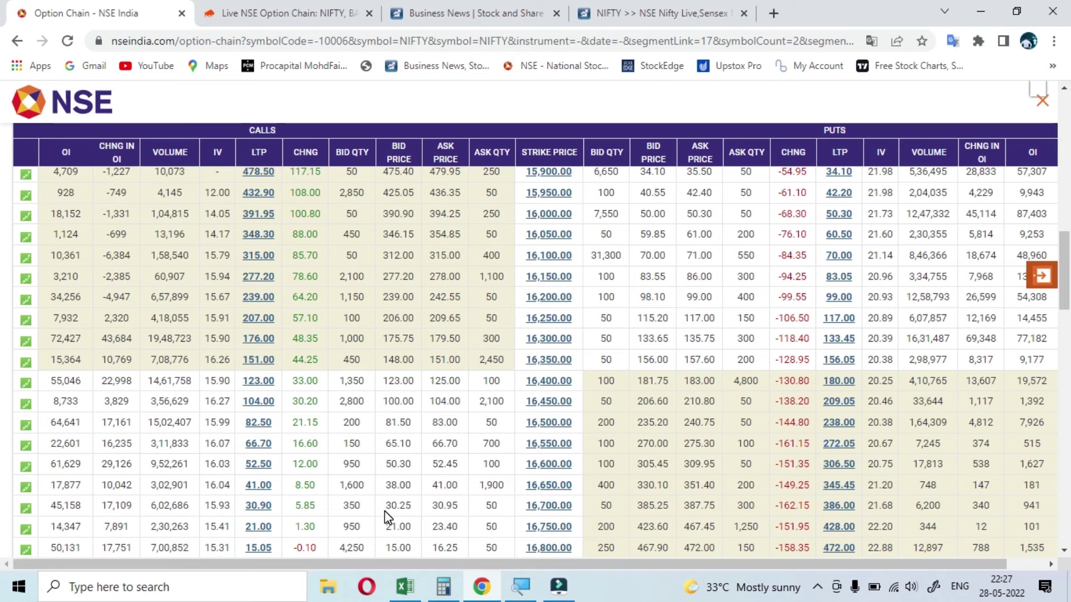
Switch to the Sensibull NIFTY option chain and enable the Theta column in its settings
click(285, 14)
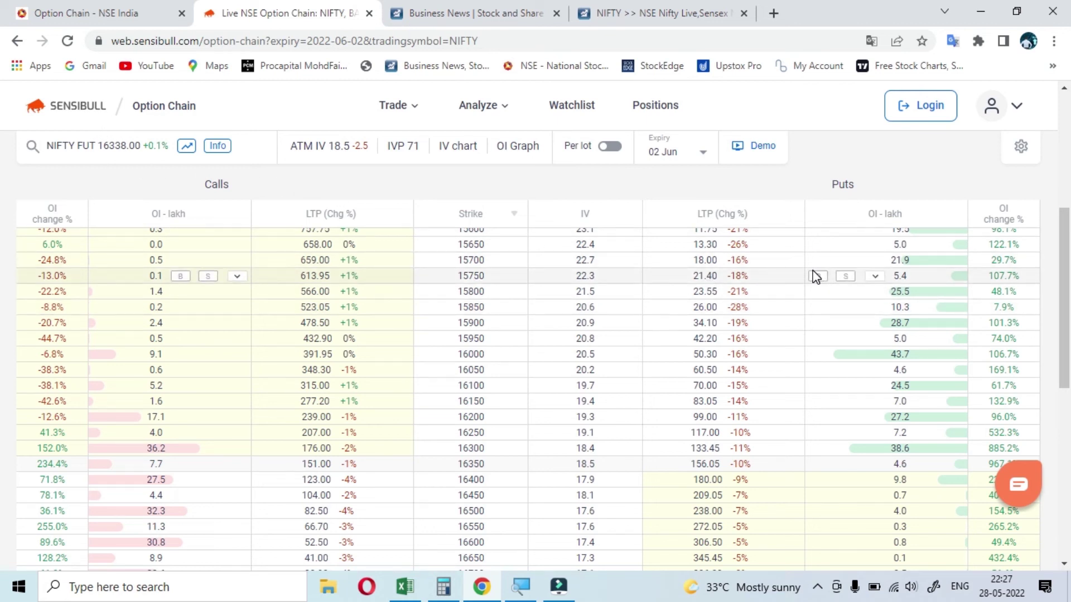
scroll(789, 251, up, 5)
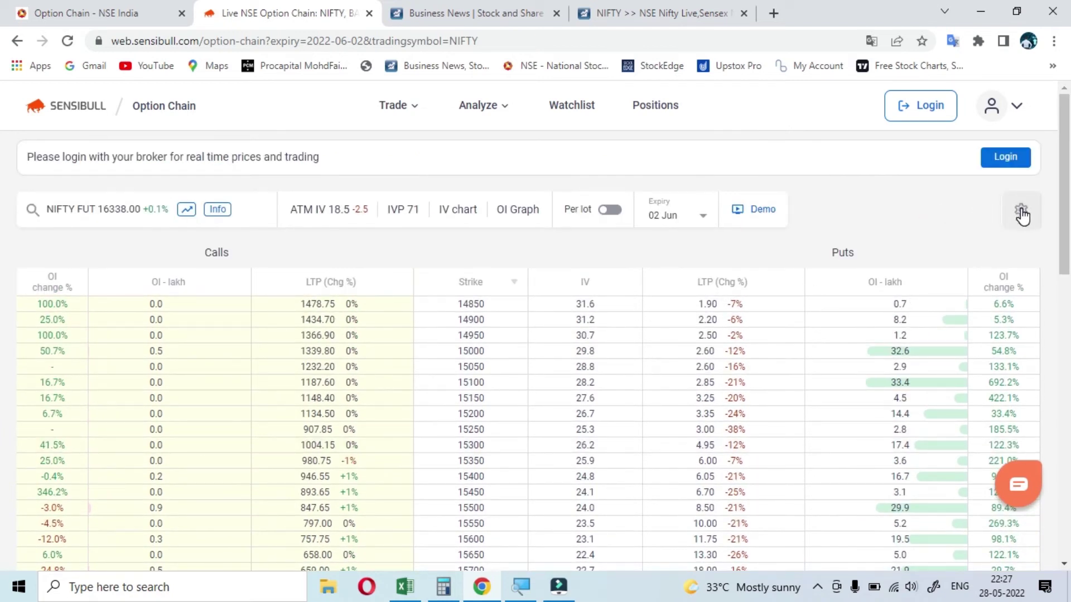
click(1023, 217)
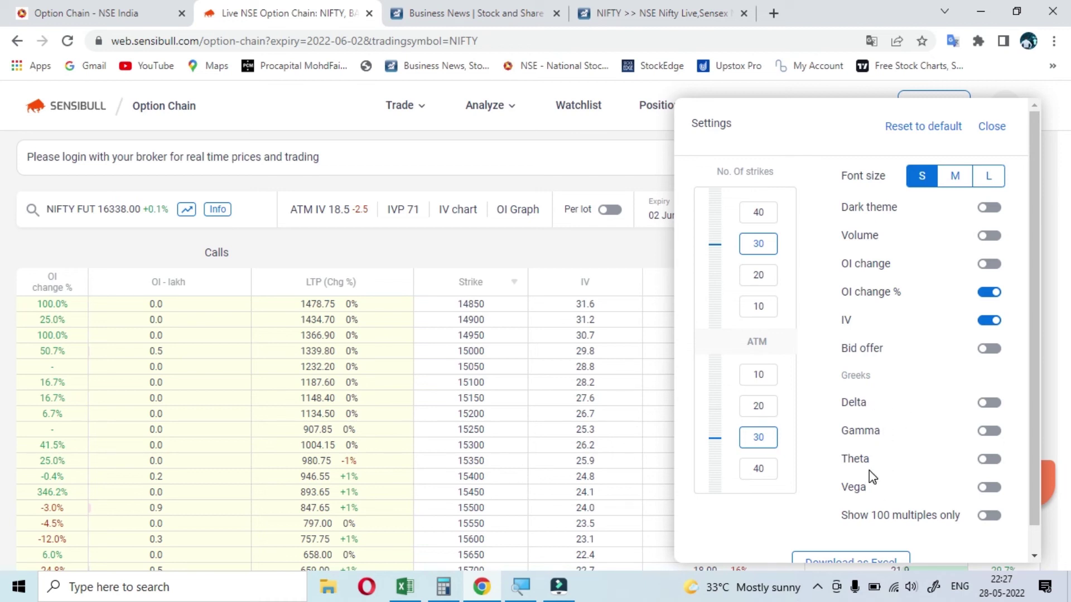
click(990, 463)
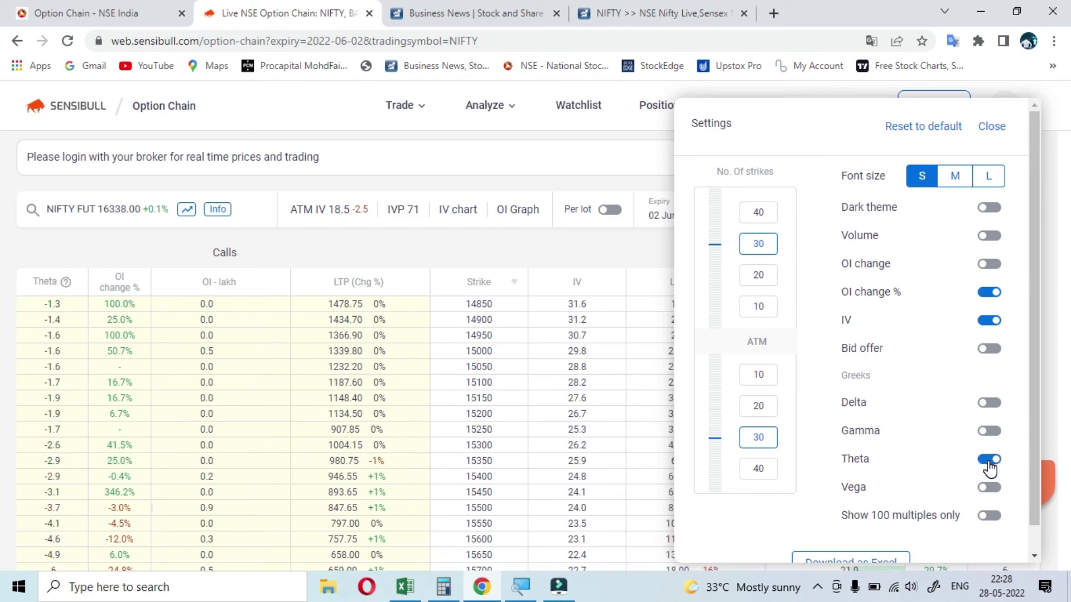
click(599, 153)
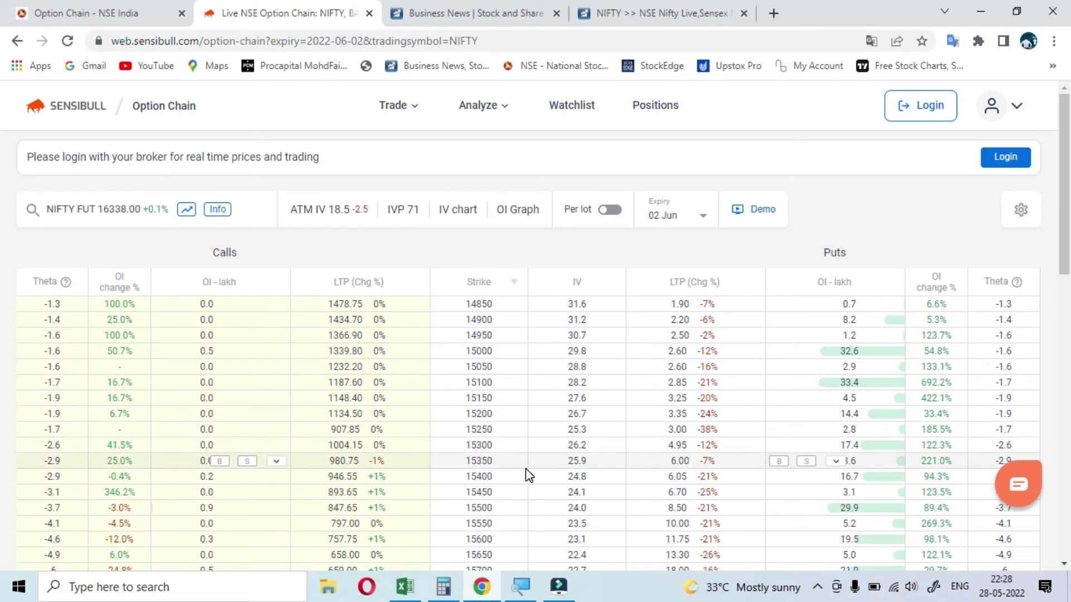
Examine the Theta values against call and put premiums for the strikes around 16000 and 16350 to 16700
scroll(526, 471, down, 5)
scroll(514, 460, down, 1)
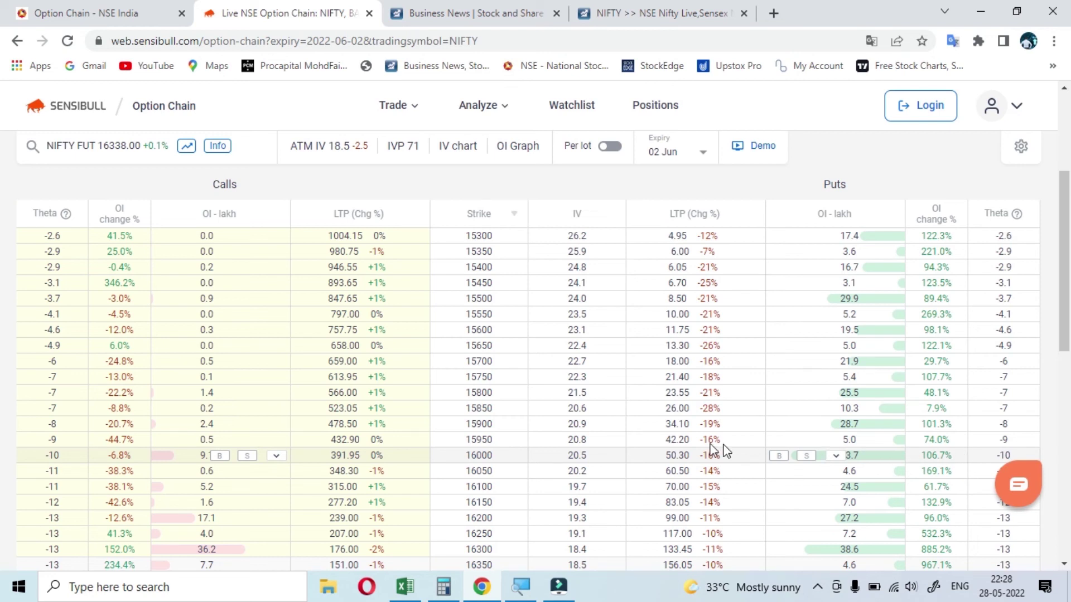
scroll(496, 471, down, 5)
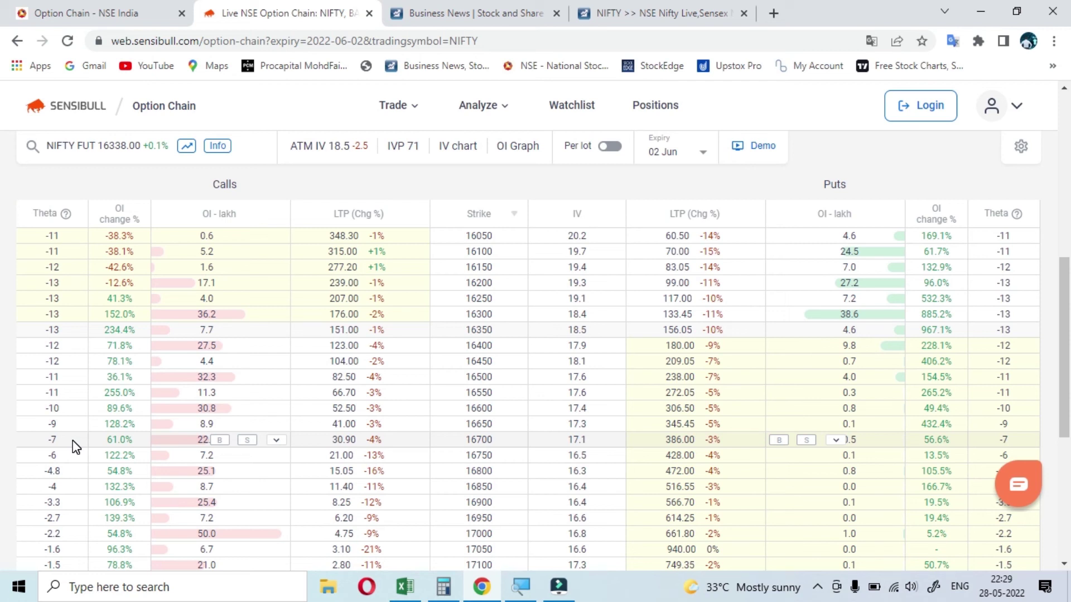
scroll(486, 371, up, 5)
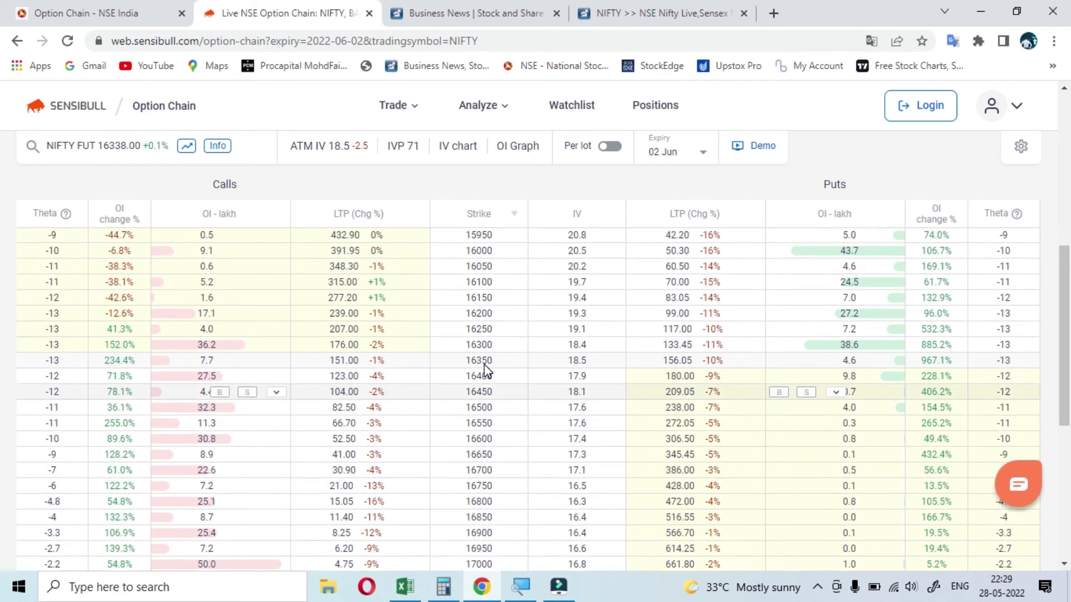
scroll(488, 370, up, 1)
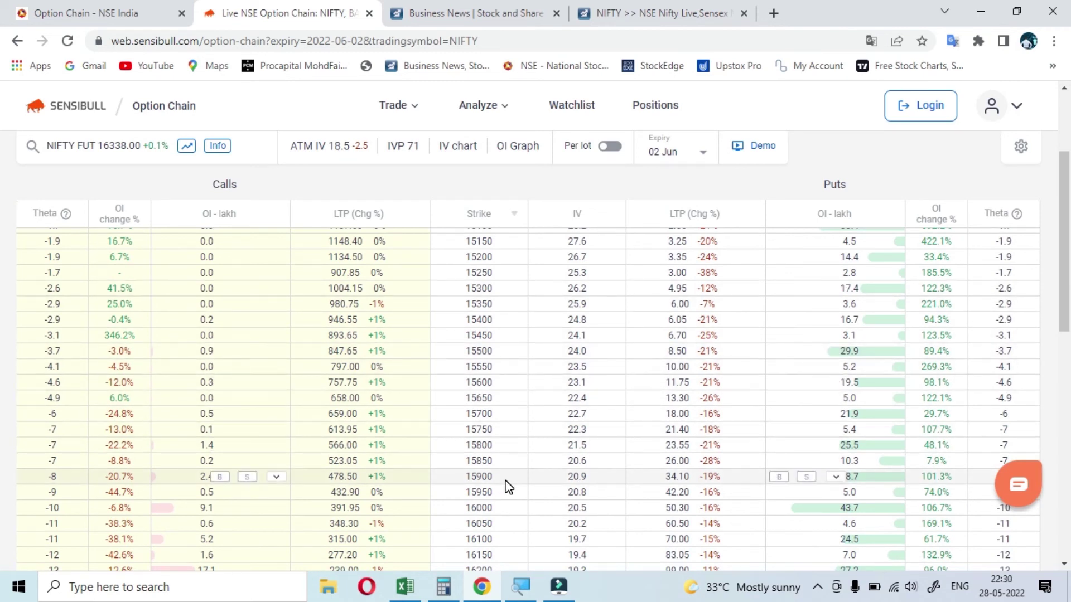
scroll(508, 486, down, 1)
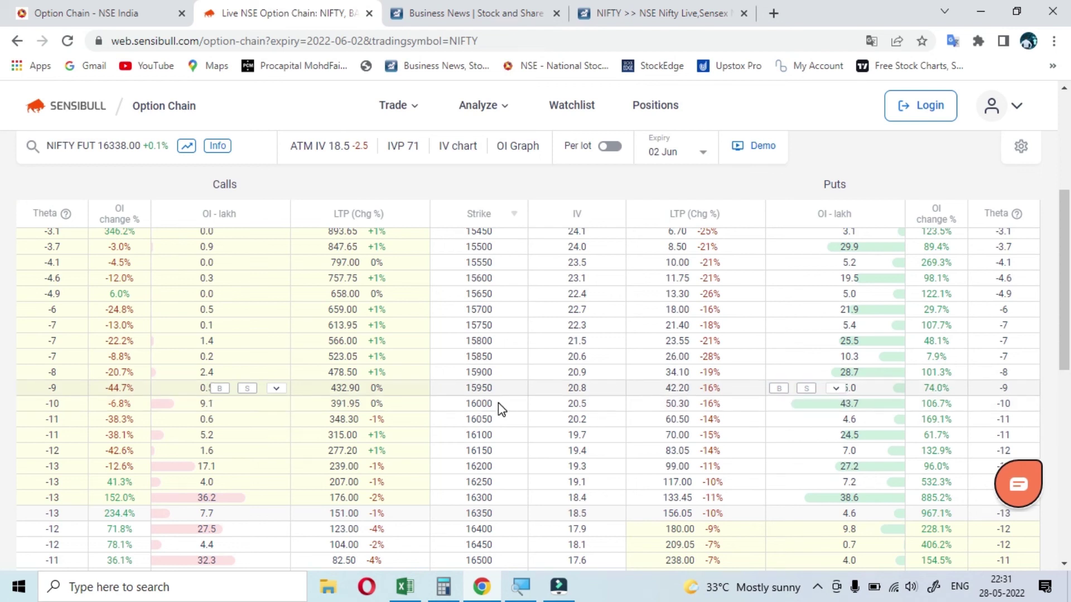
Examine how Theta and premiums change across far out-of-the-money NIFTY strikes, from 16800 and above down to about 15000
scroll(497, 402, down, 2)
scroll(498, 403, down, 4)
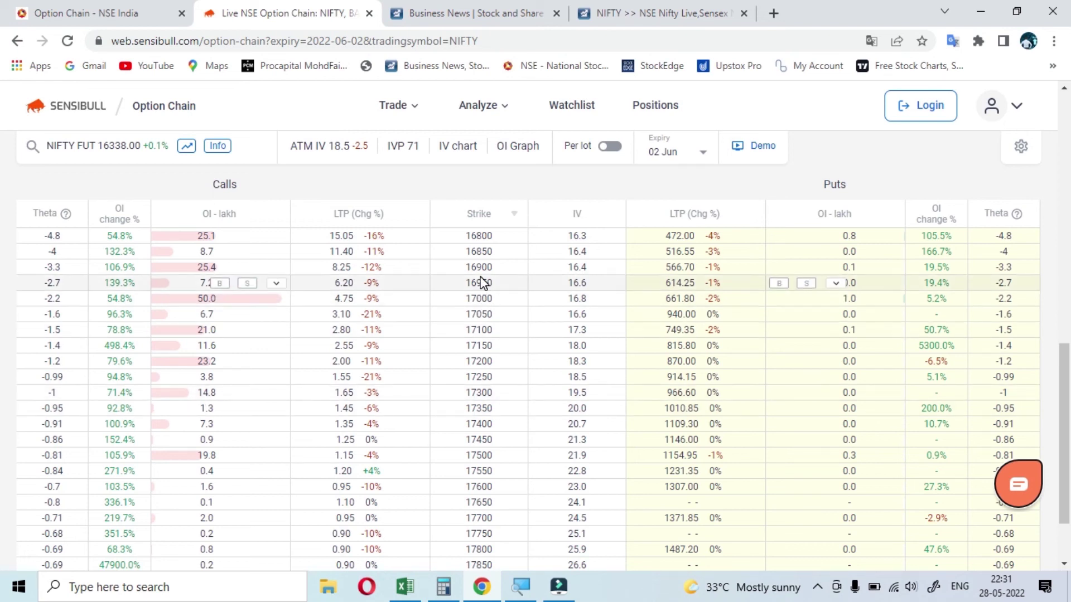
scroll(482, 279, up, 1)
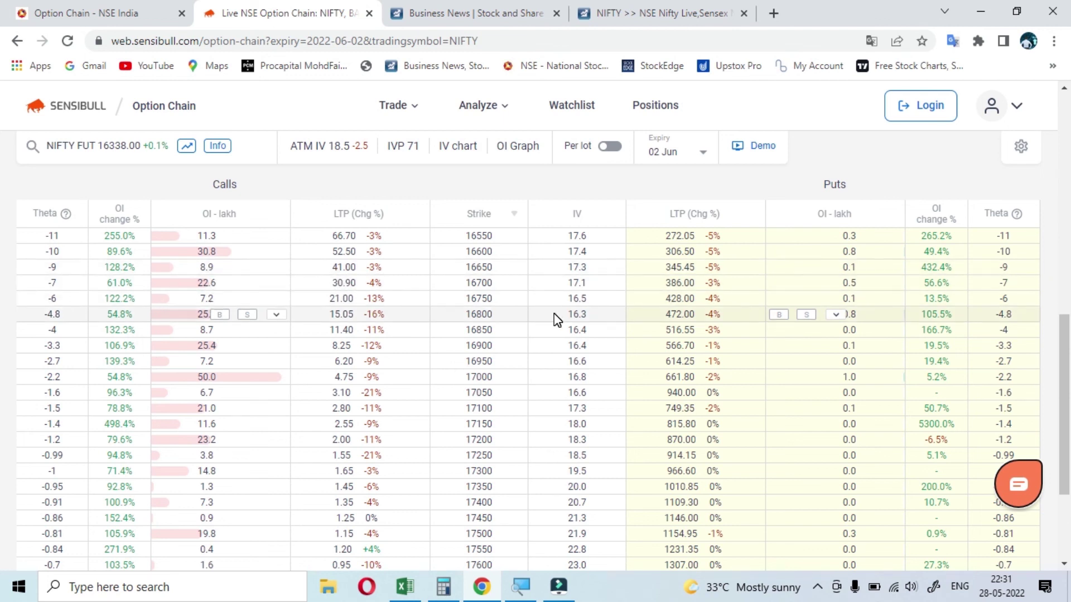
scroll(555, 318, up, 3)
scroll(555, 321, up, 7)
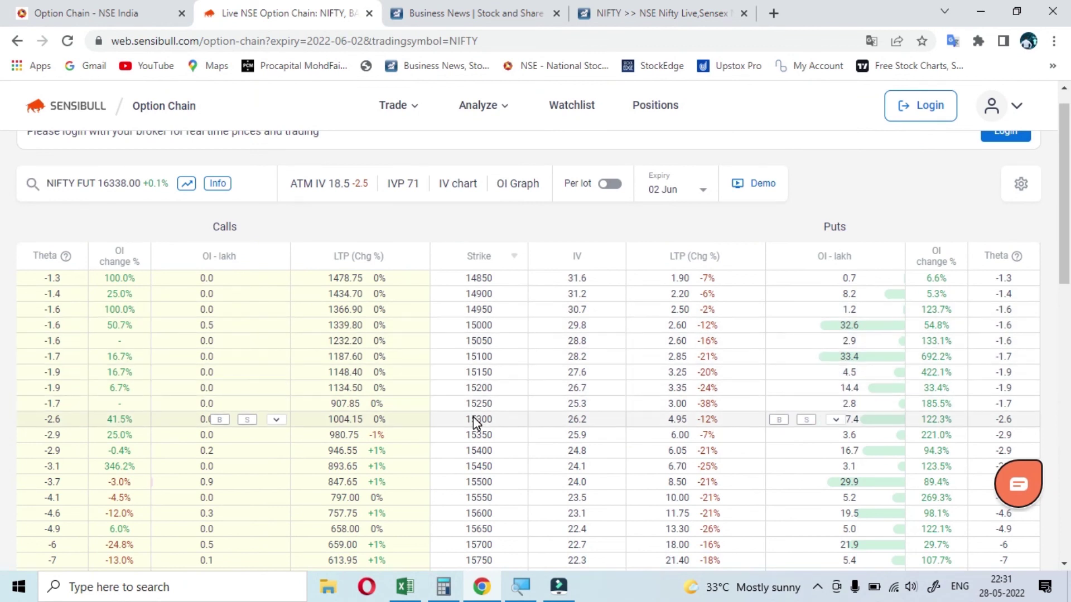
scroll(480, 421, down, 2)
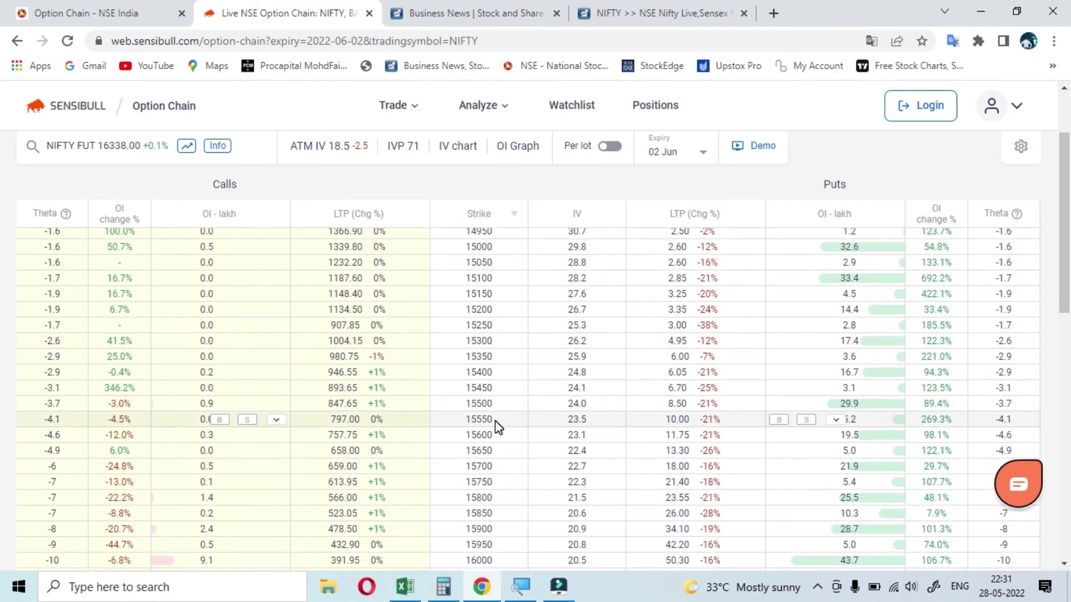
scroll(484, 423, down, 1)
scroll(483, 421, down, 3)
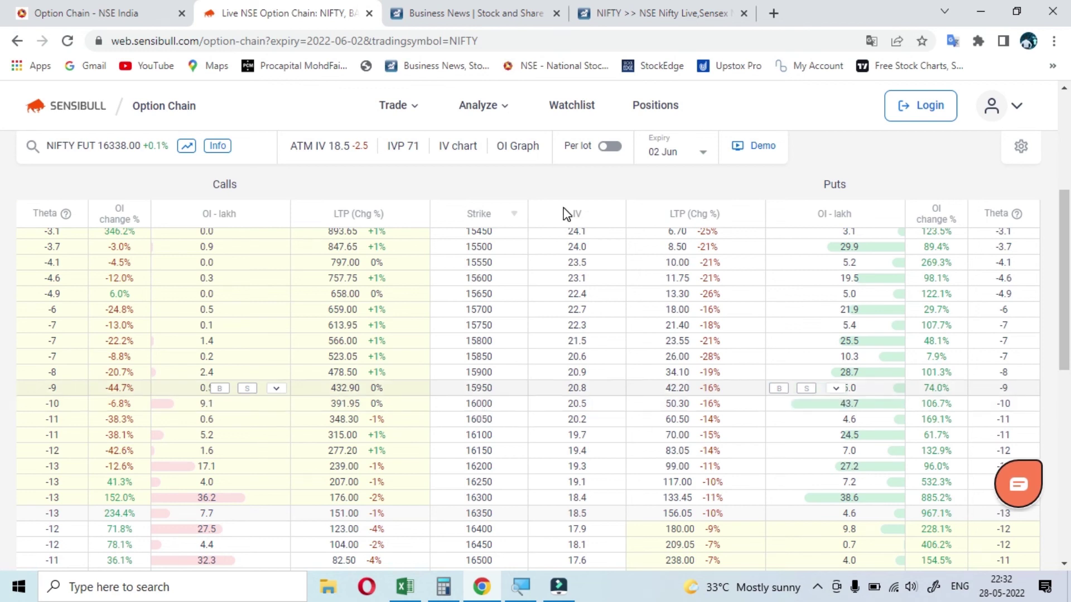
Switch to the Moneycontrol NIFTY 50 page, dismiss the floating video ad and examine the daily candlestick chart
click(633, 15)
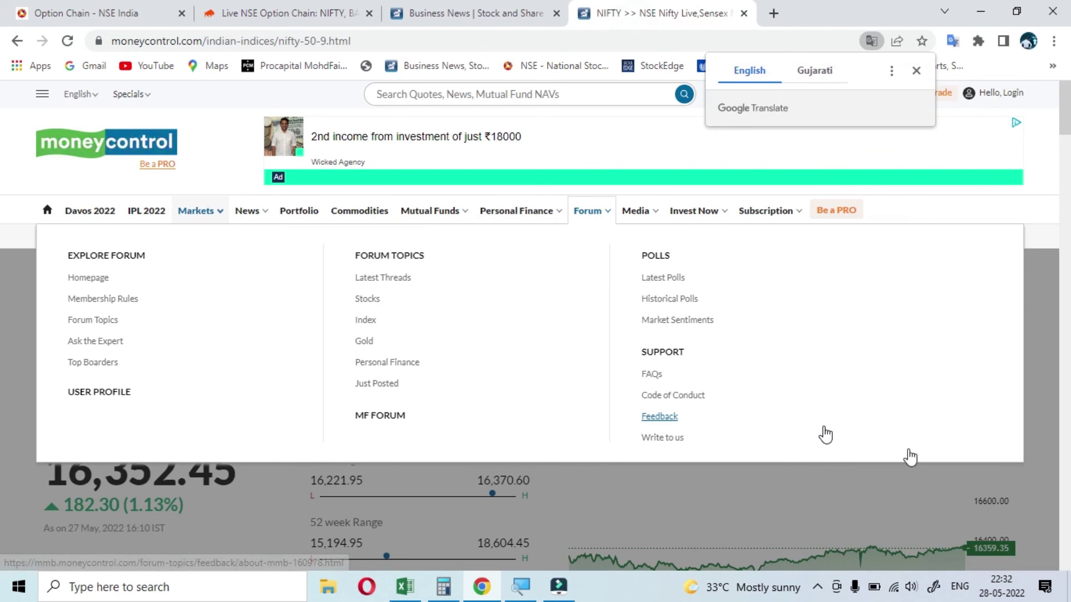
scroll(1033, 406, down, 3)
scroll(932, 380, down, 6)
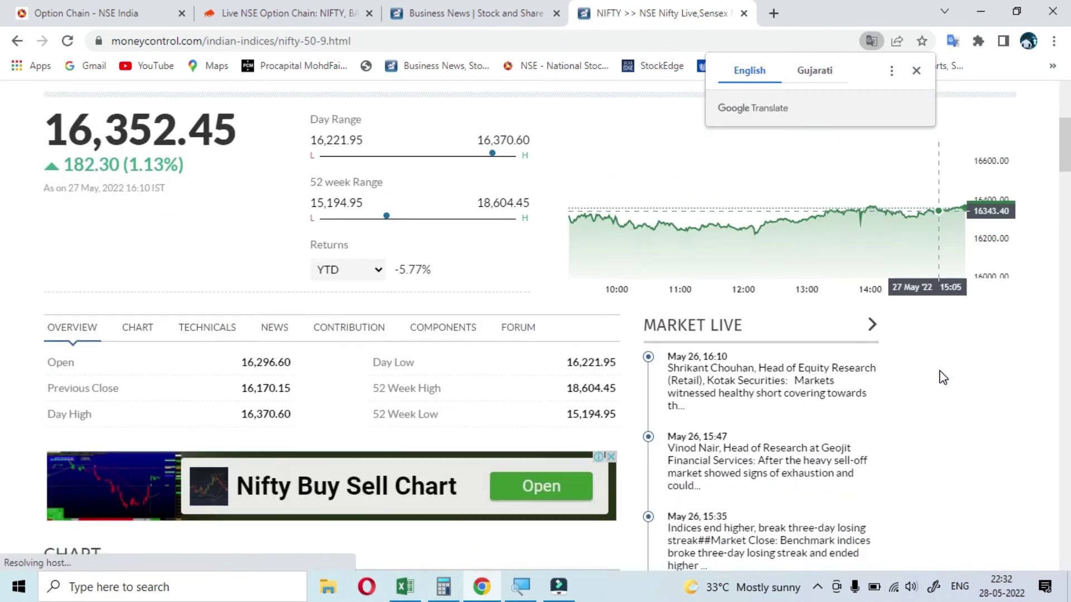
scroll(672, 400, down, 3)
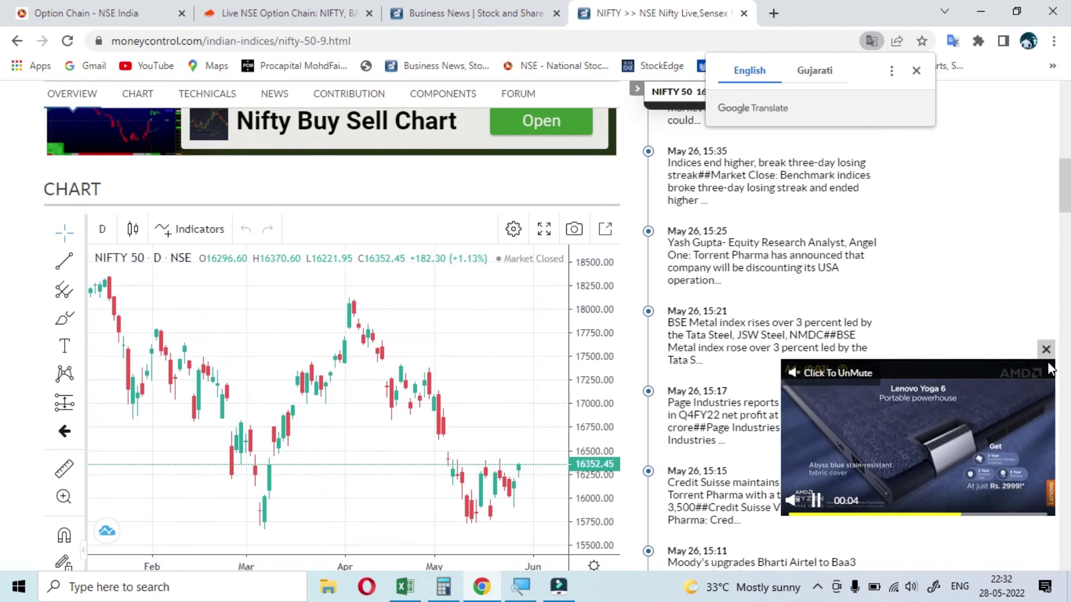
click(1046, 351)
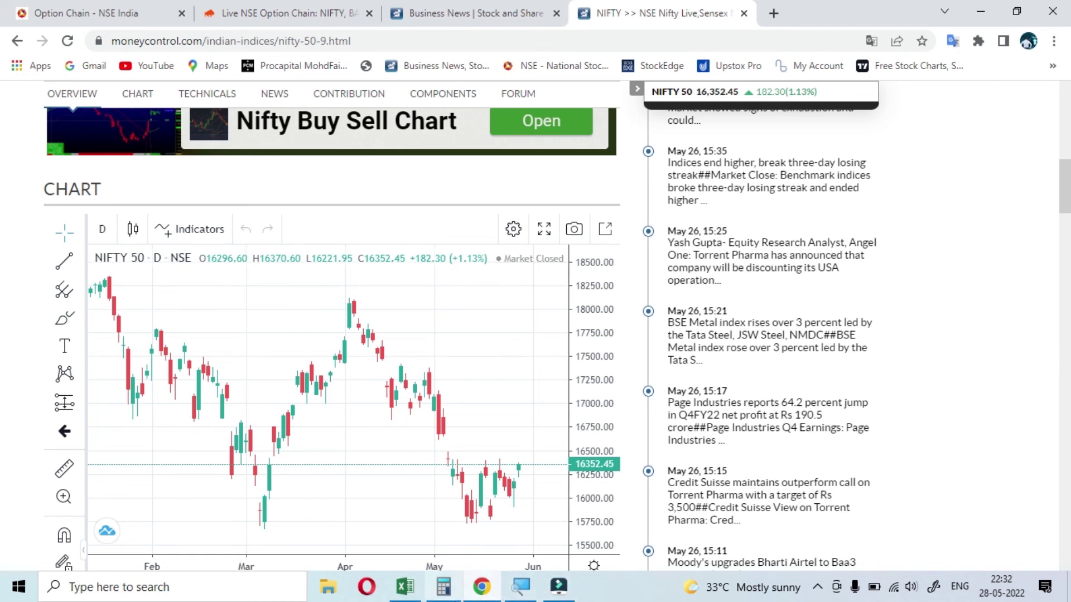
Switch to the option selling sheet in Excel and review the Expiry/Daily High in R5 and Low in S5
click(405, 586)
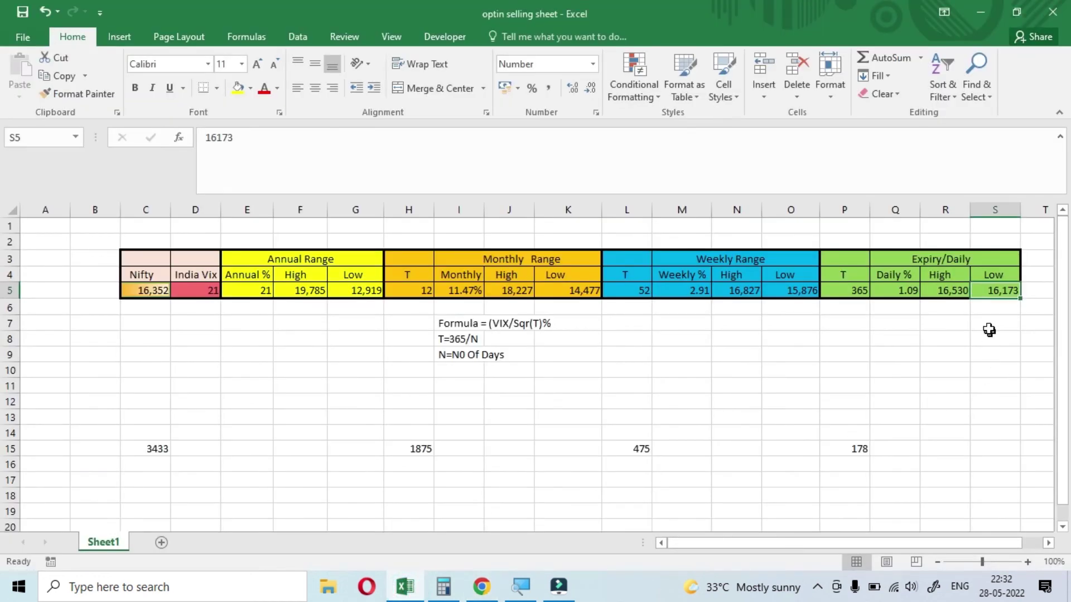
click(959, 296)
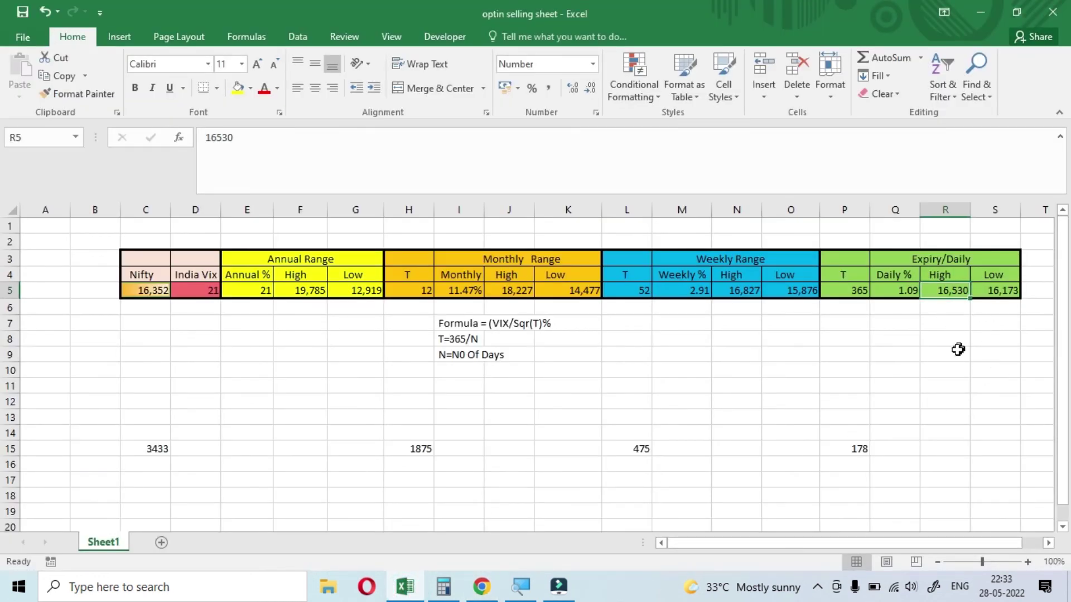
click(996, 295)
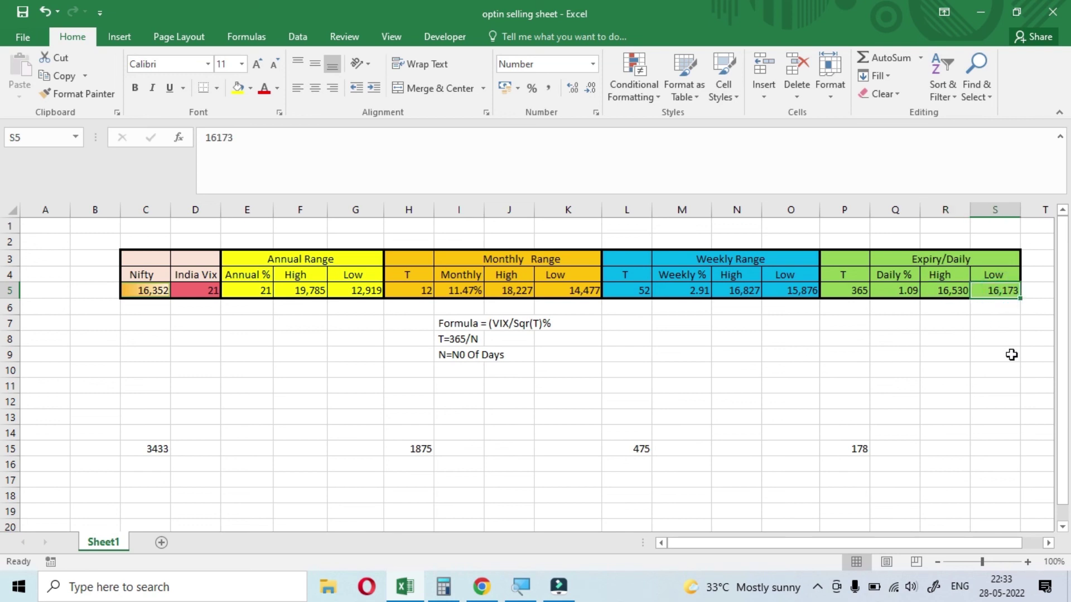